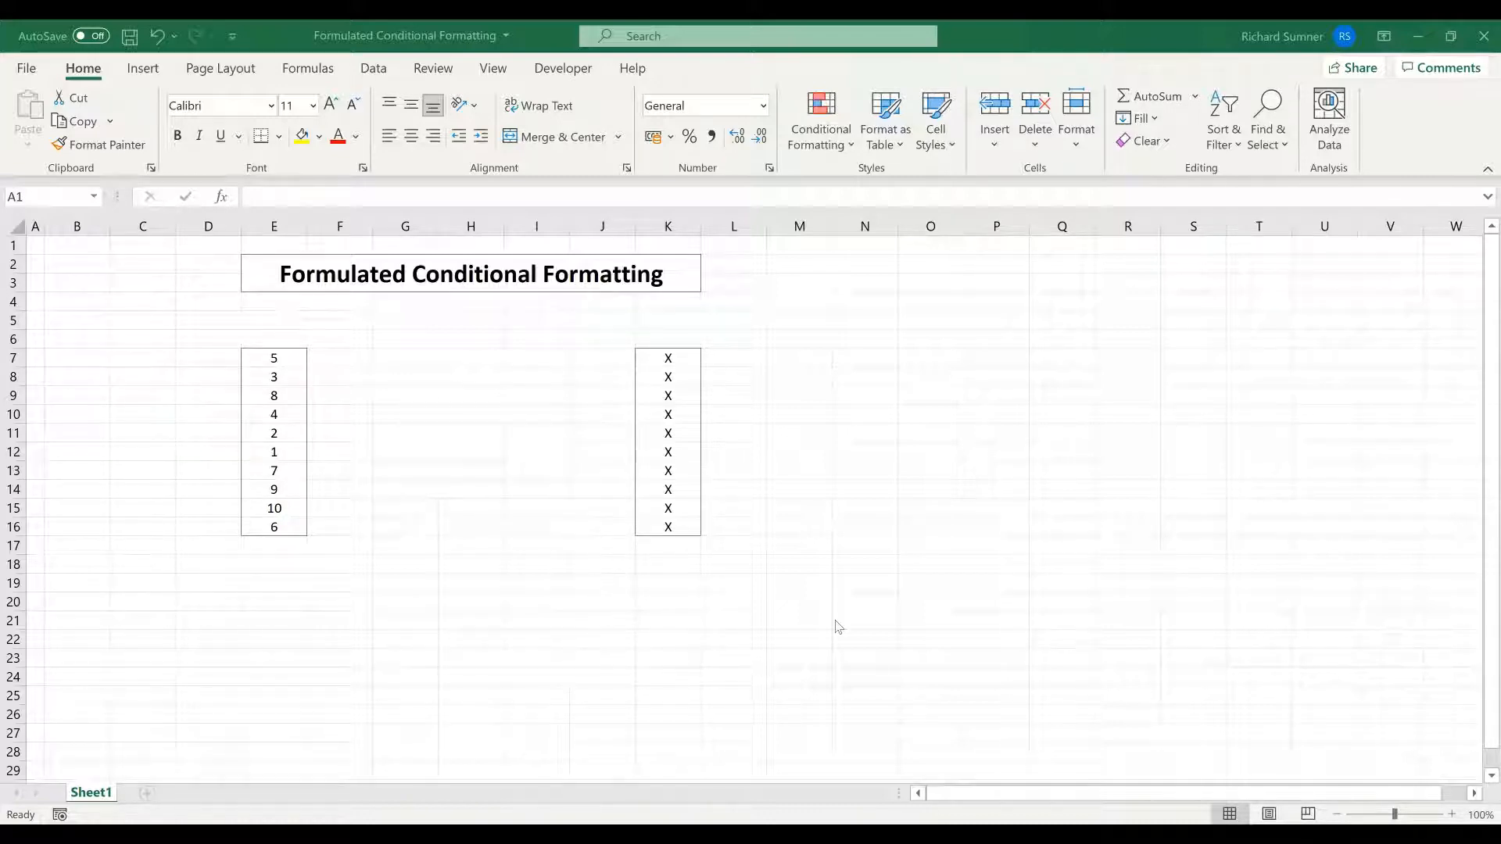
{"action": "left_click", "coordinate": [843, 541]}
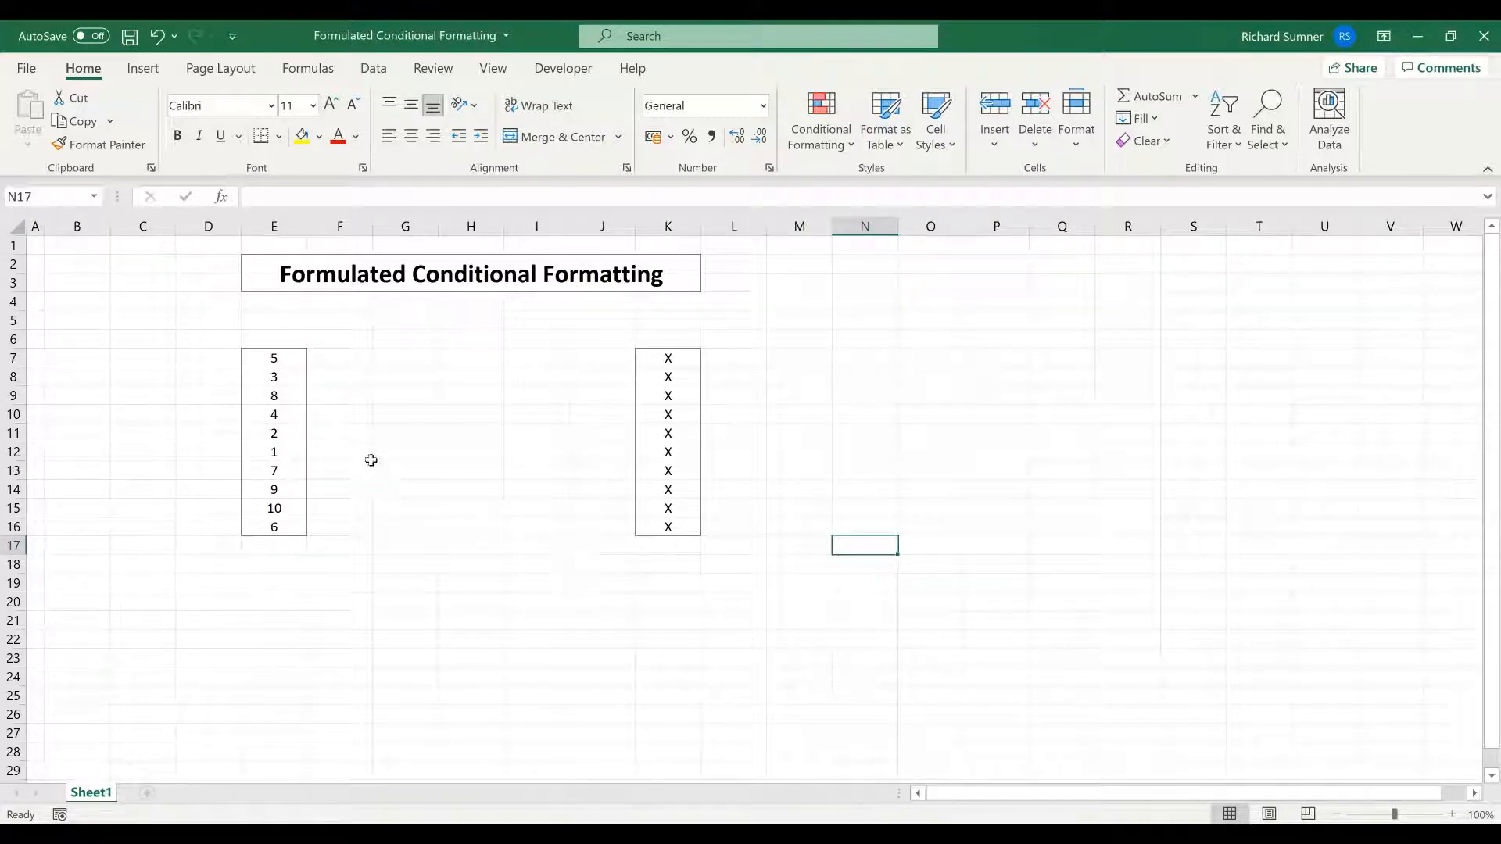
{"action": "left_click", "coordinate": [287, 374]}
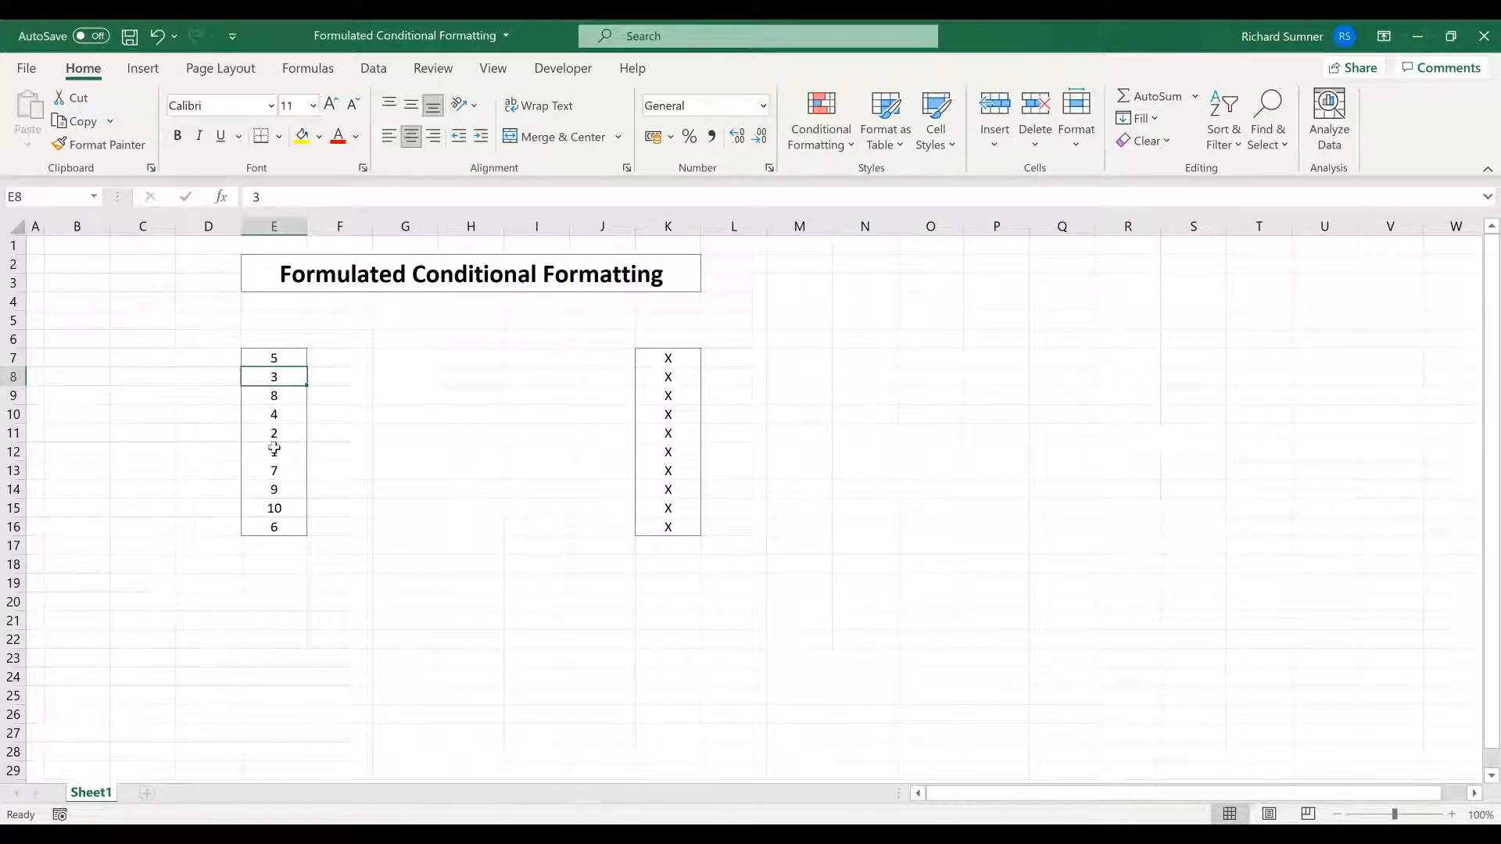
{"action": "left_click_drag", "start_coordinate": [272, 359], "coordinate": [278, 524]}
{"action": "left_click", "coordinate": [289, 361]}
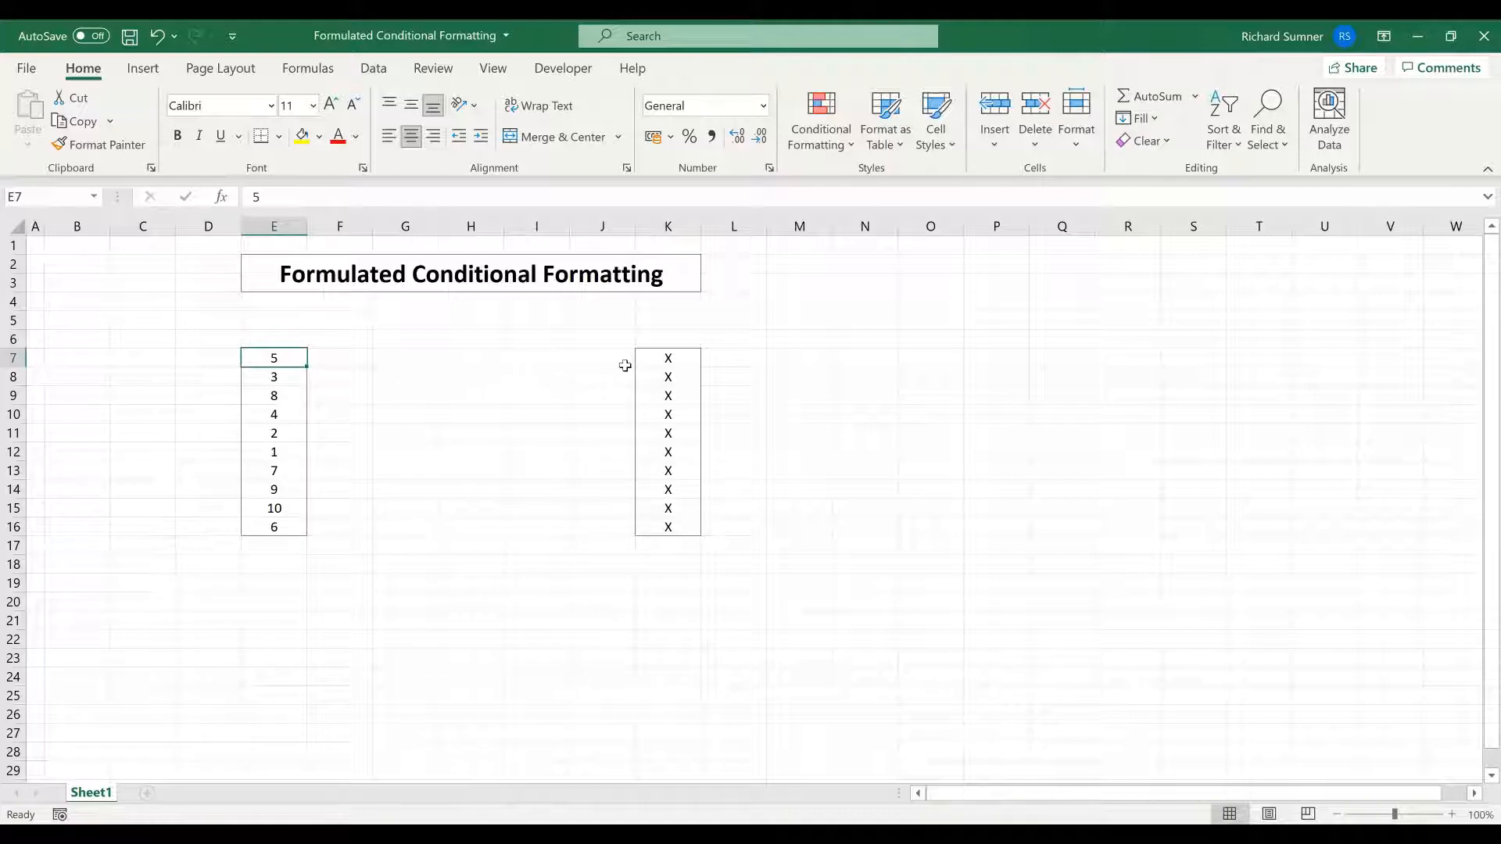
Clear the placeholder X from cell K7.
{"action": "left_click", "coordinate": [661, 361]}
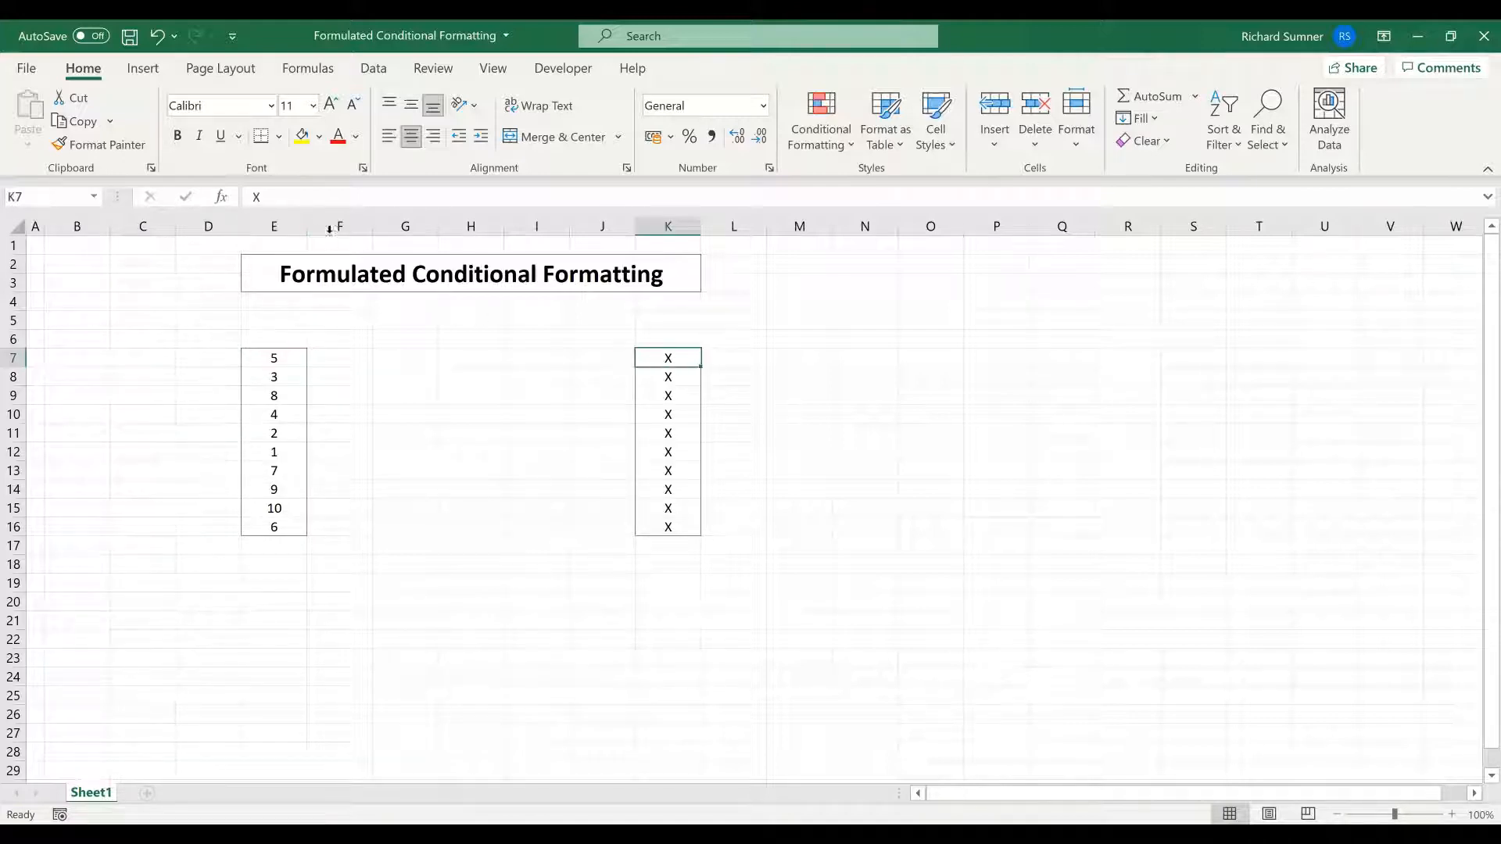
{"action": "double_click", "coordinate": [257, 197]}
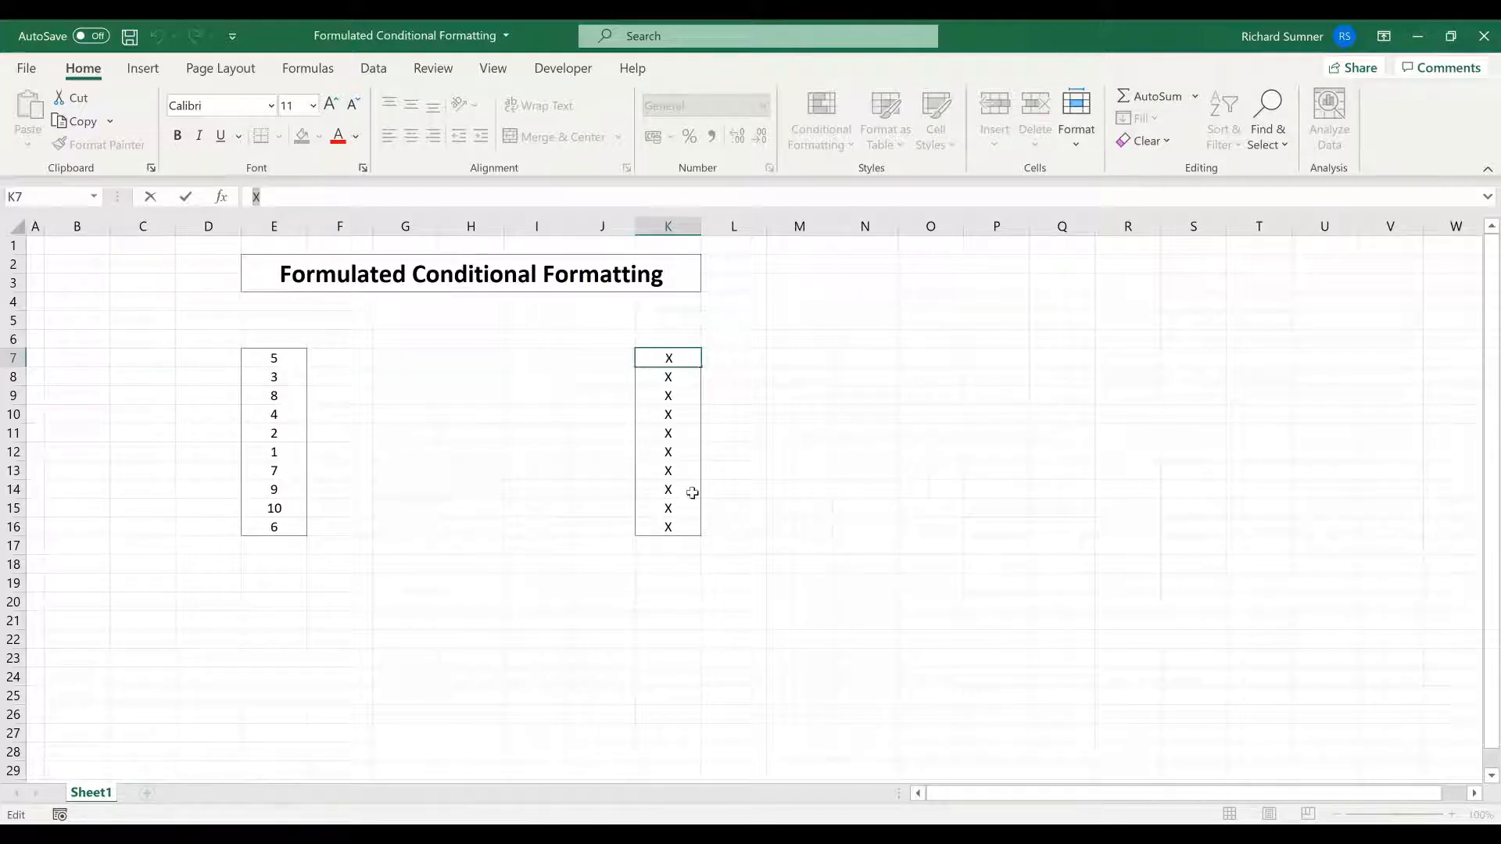
{"action": "key", "text": "Delete"}
{"action": "key", "text": "Return"}
{"action": "key", "text": "Up"}
Enter the formula =IF(OR(E7="", E7>10), TRUE, FALSE) in cell K7.
{"action": "type", "text": "="}
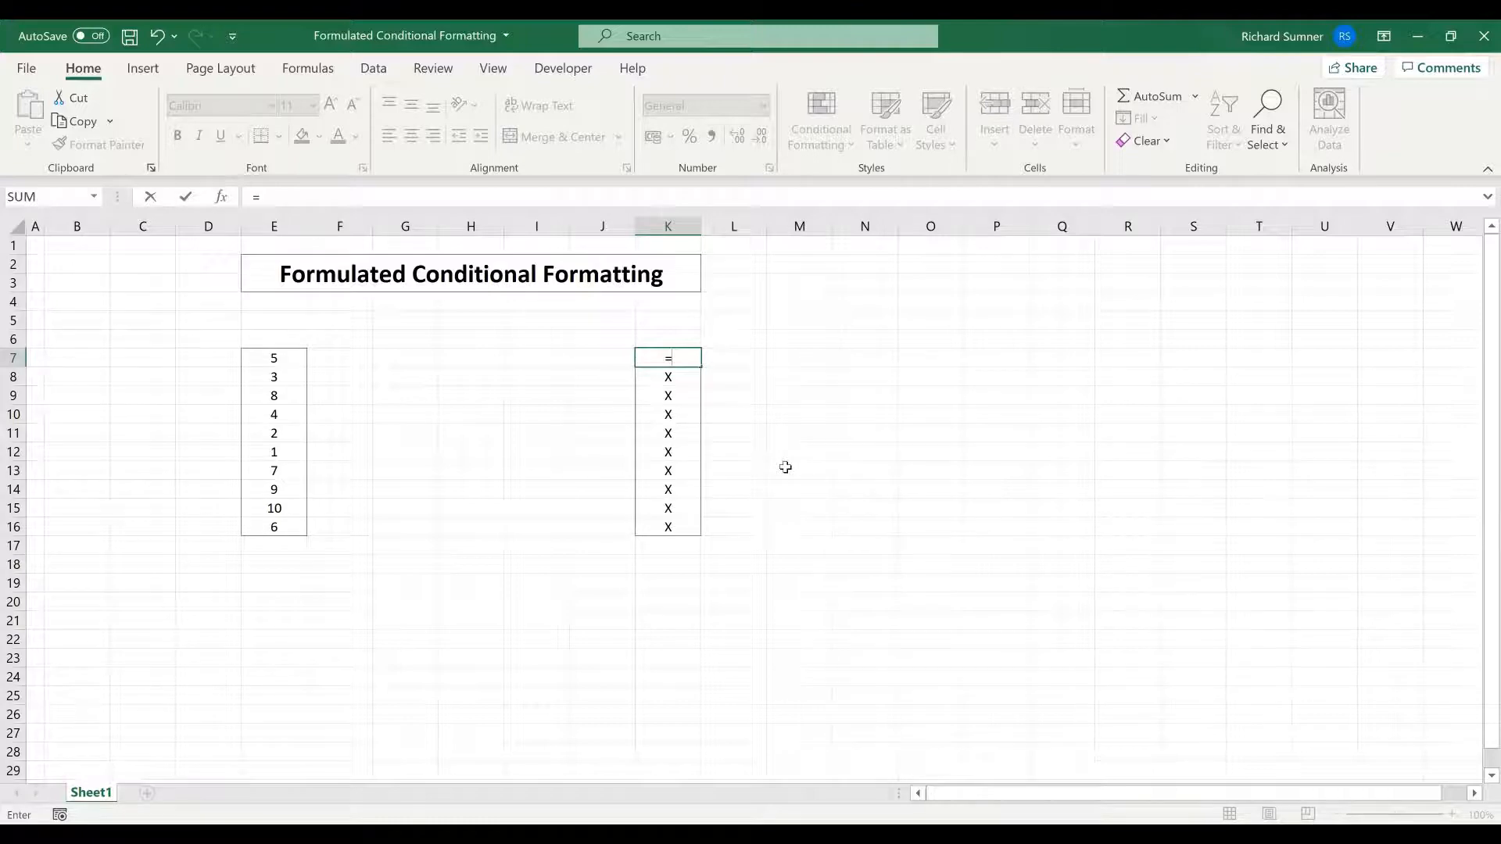
{"action": "type", "text": "IF(OR"}
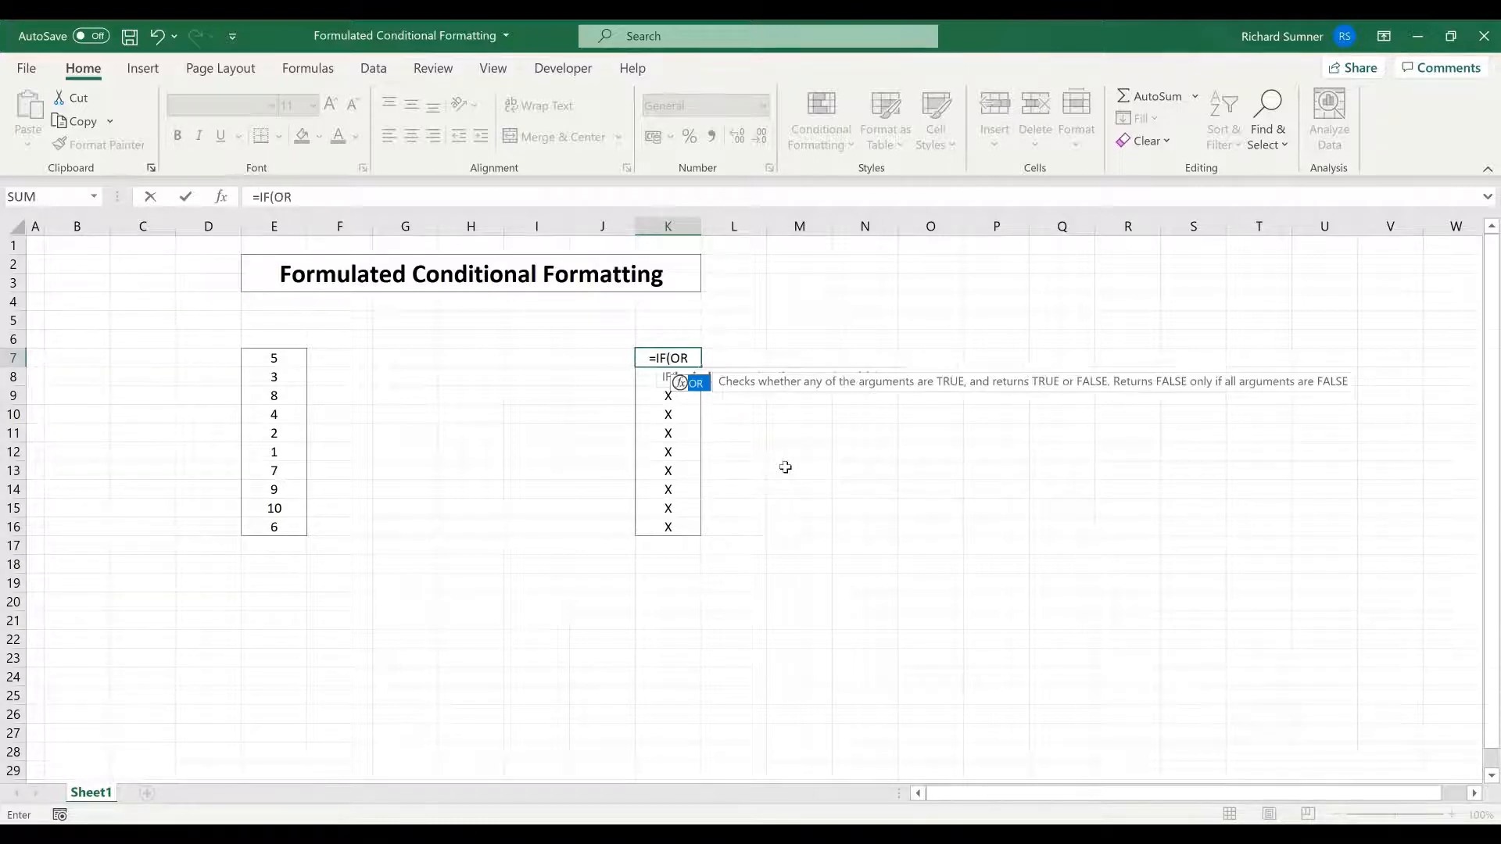
{"action": "type", "text": "("}
{"action": "left_click", "coordinate": [295, 360]}
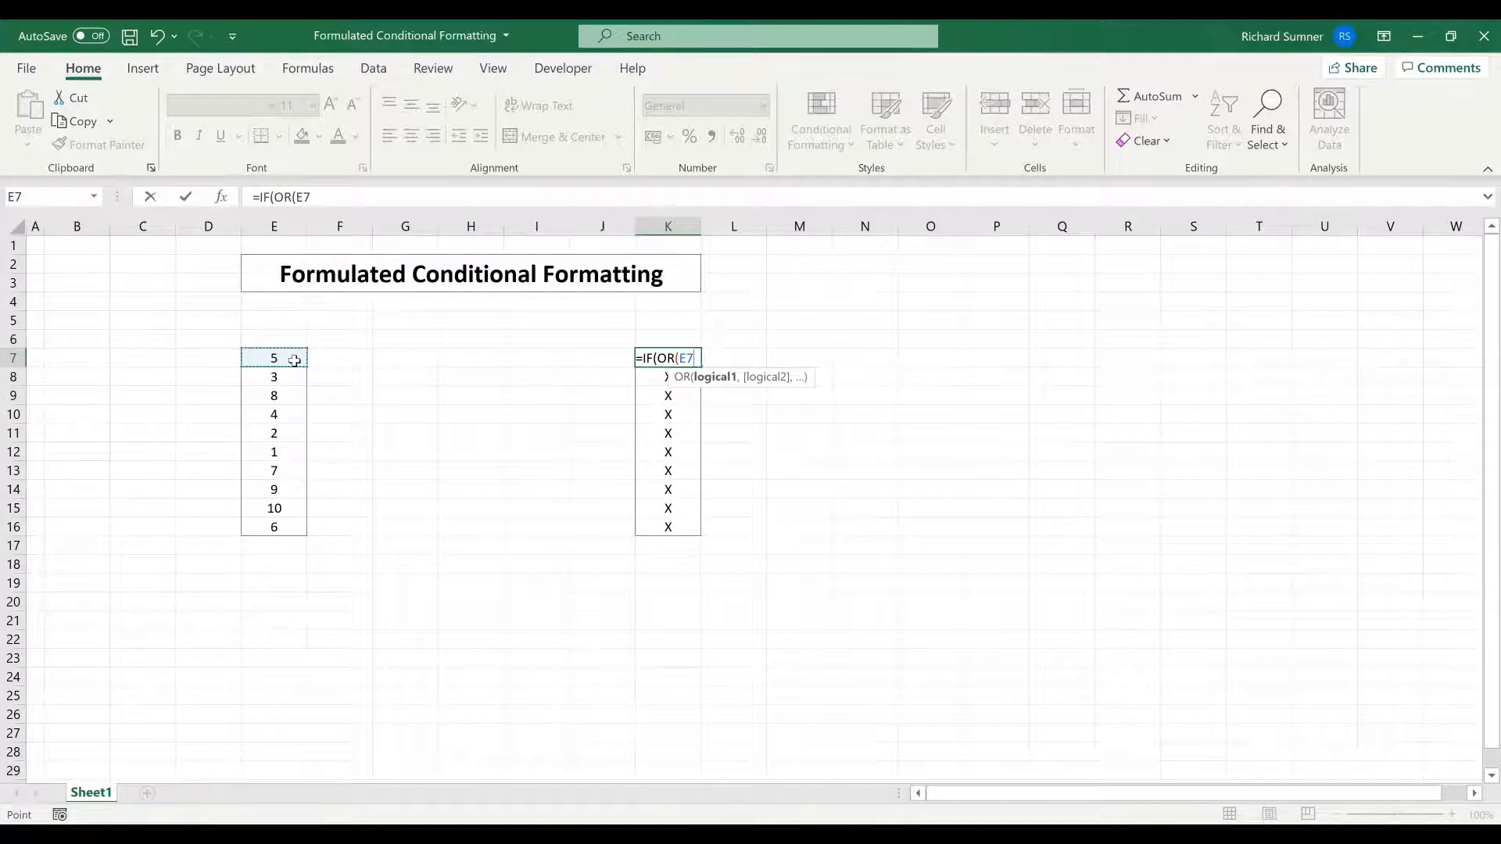
{"action": "type", "text": "=\"\""}
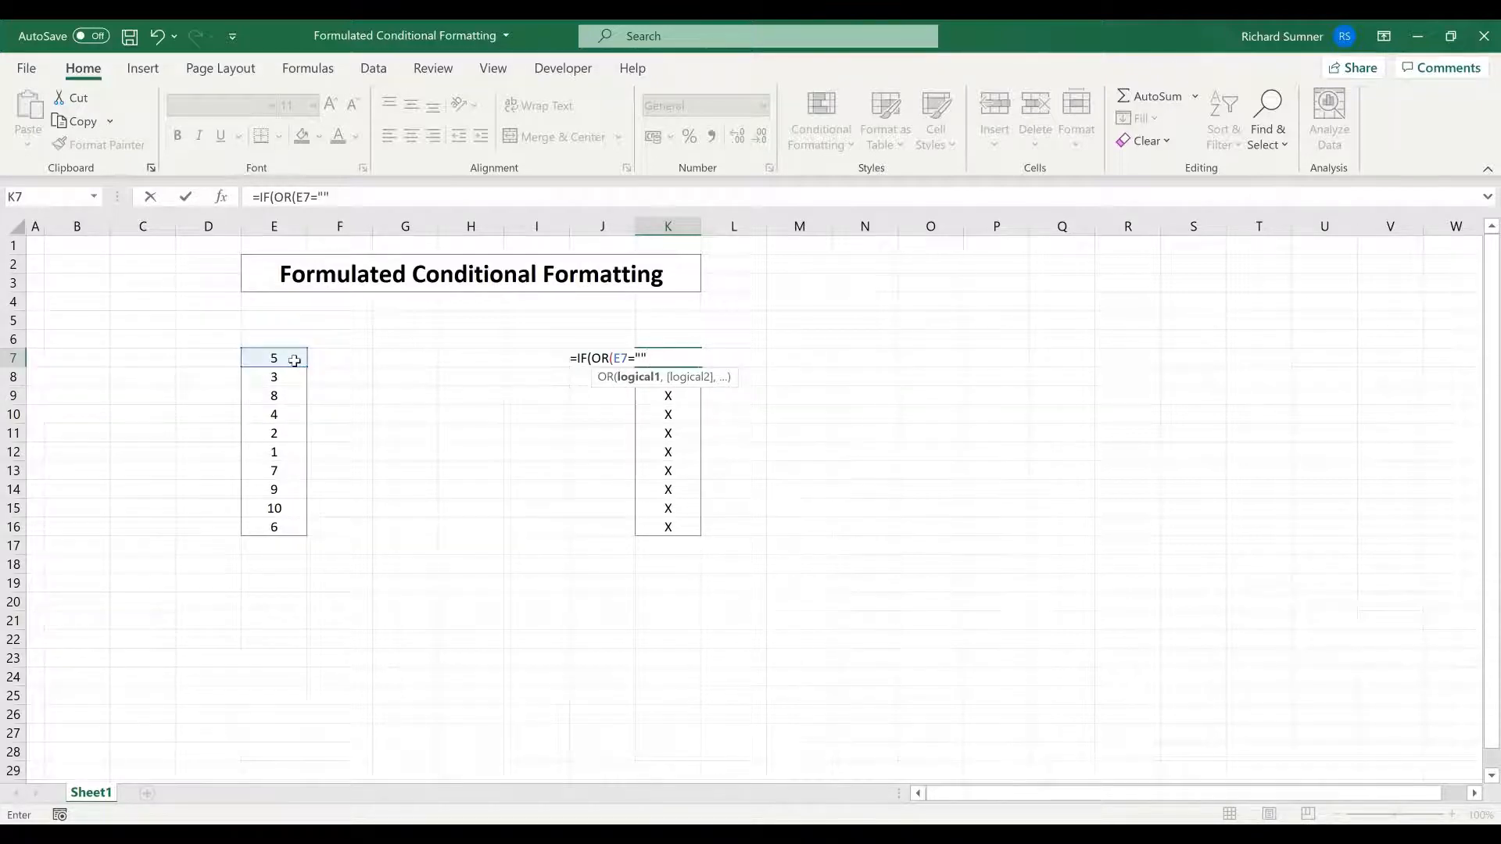
{"action": "type", "text": ","}
{"action": "left_click", "coordinate": [294, 360]}
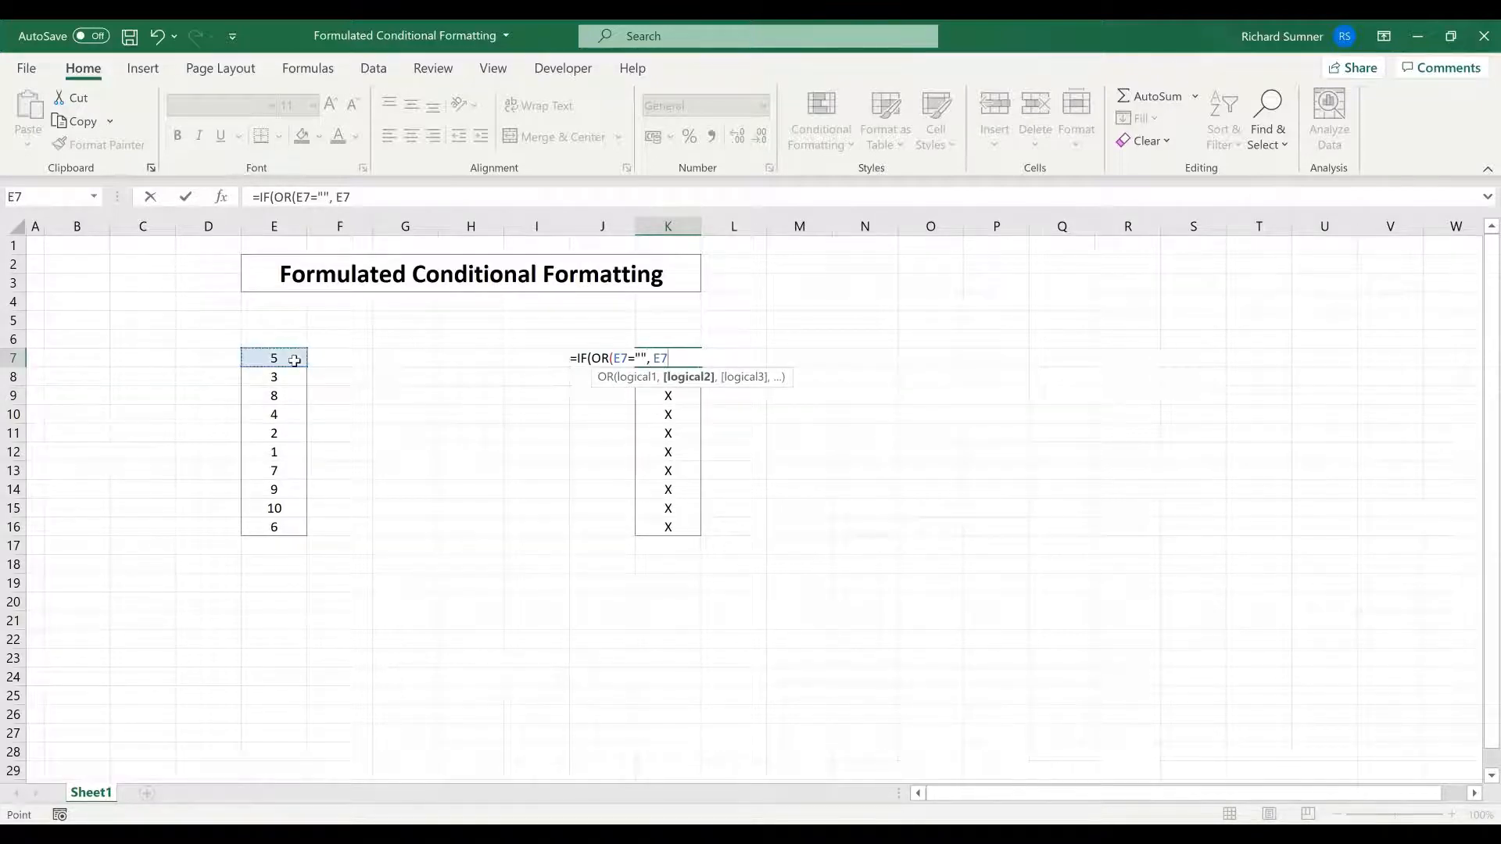
{"action": "type", "text": ">10),"}
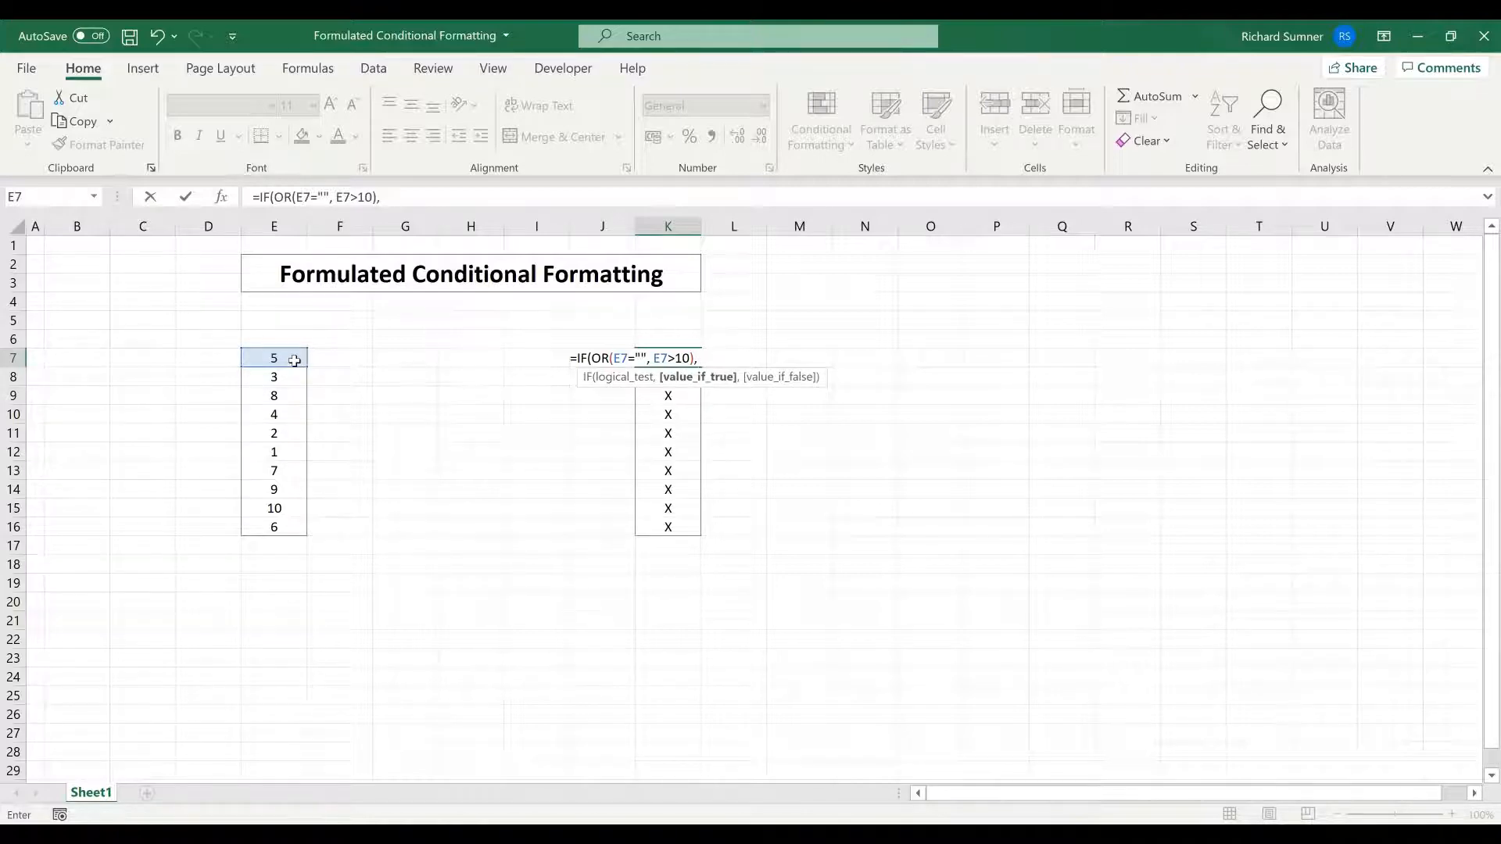
{"action": "type", "text": " TRUE, FALSE"}
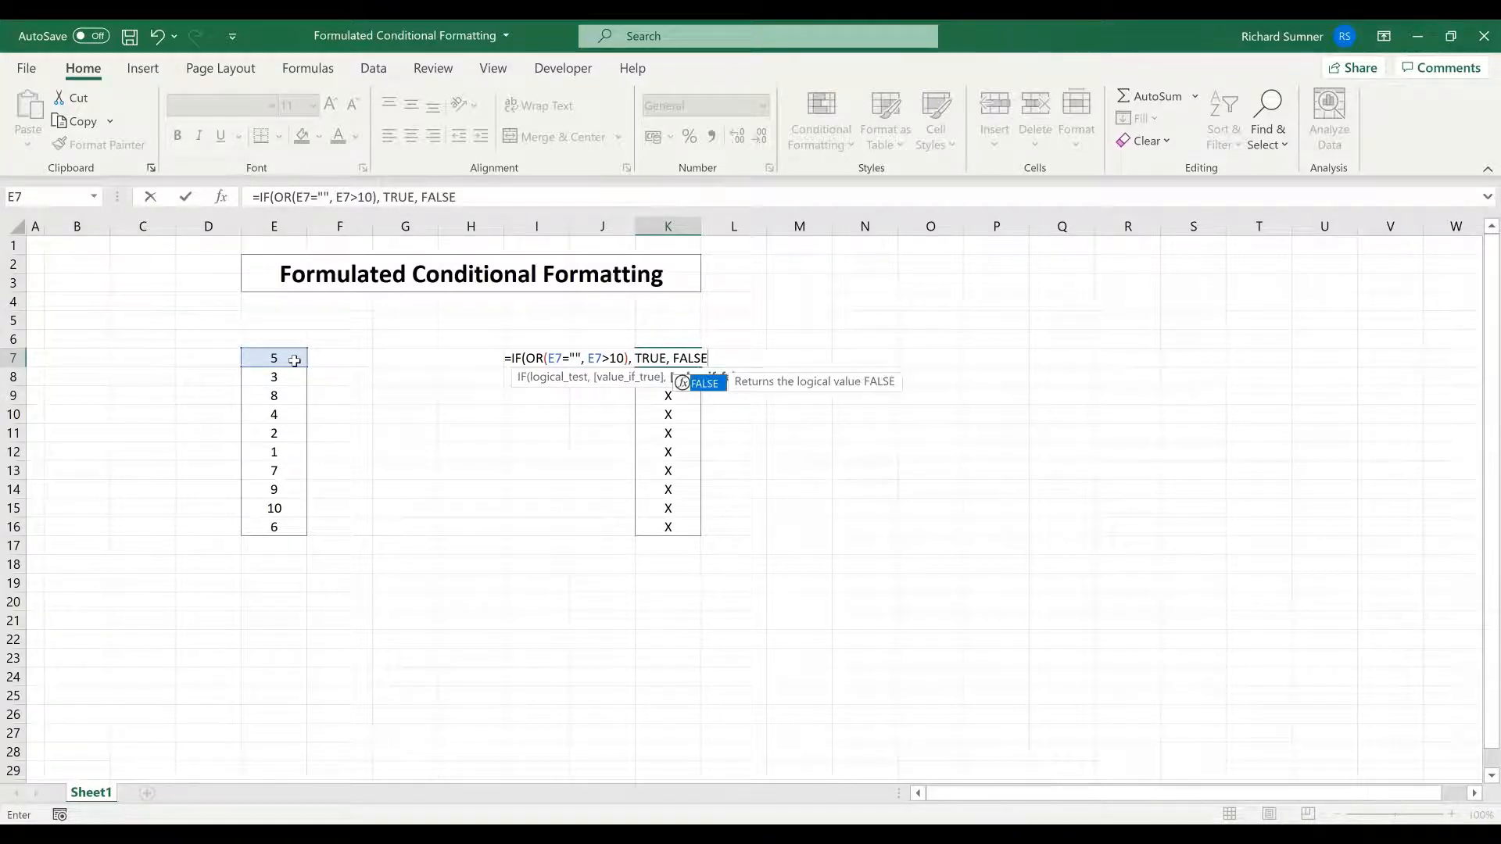
{"action": "key", "text": "Return"}
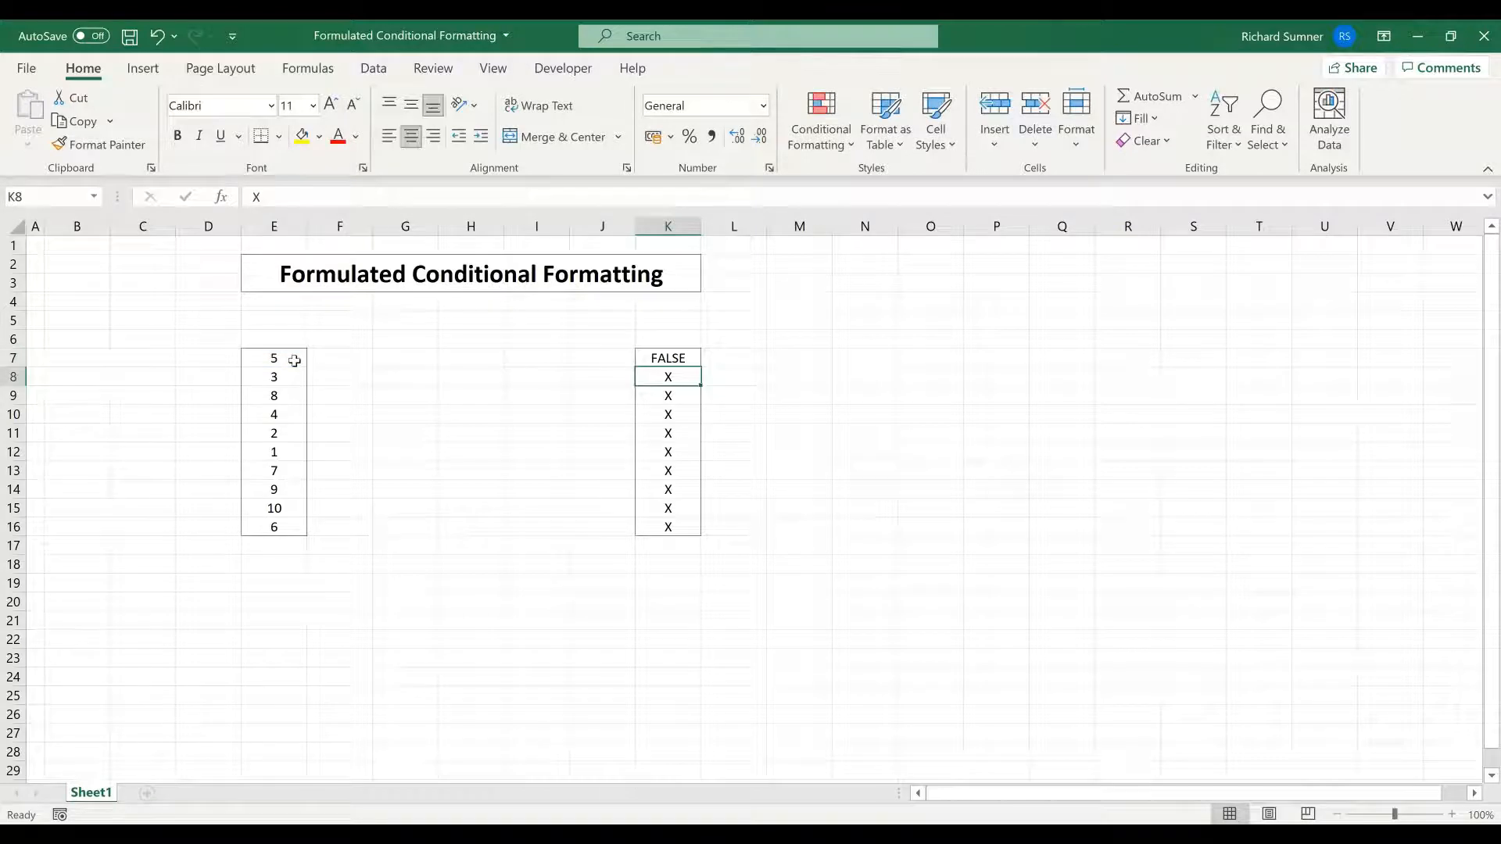
Copy the formula from K7 into cells K8:K16, replacing the placeholder X values.
{"action": "right_click", "coordinate": [653, 354]}
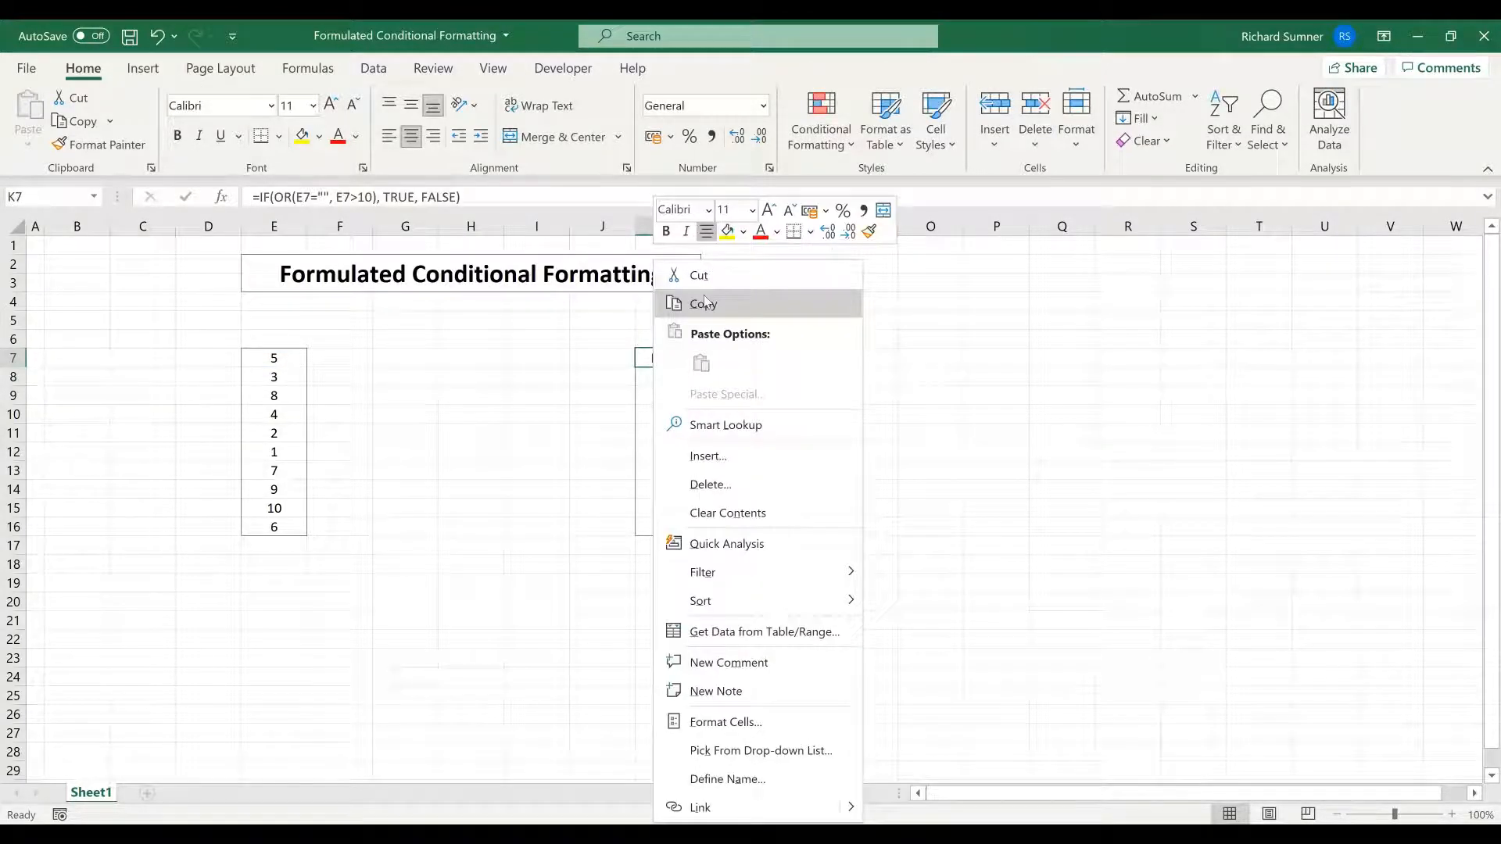
{"action": "left_click", "coordinate": [704, 303]}
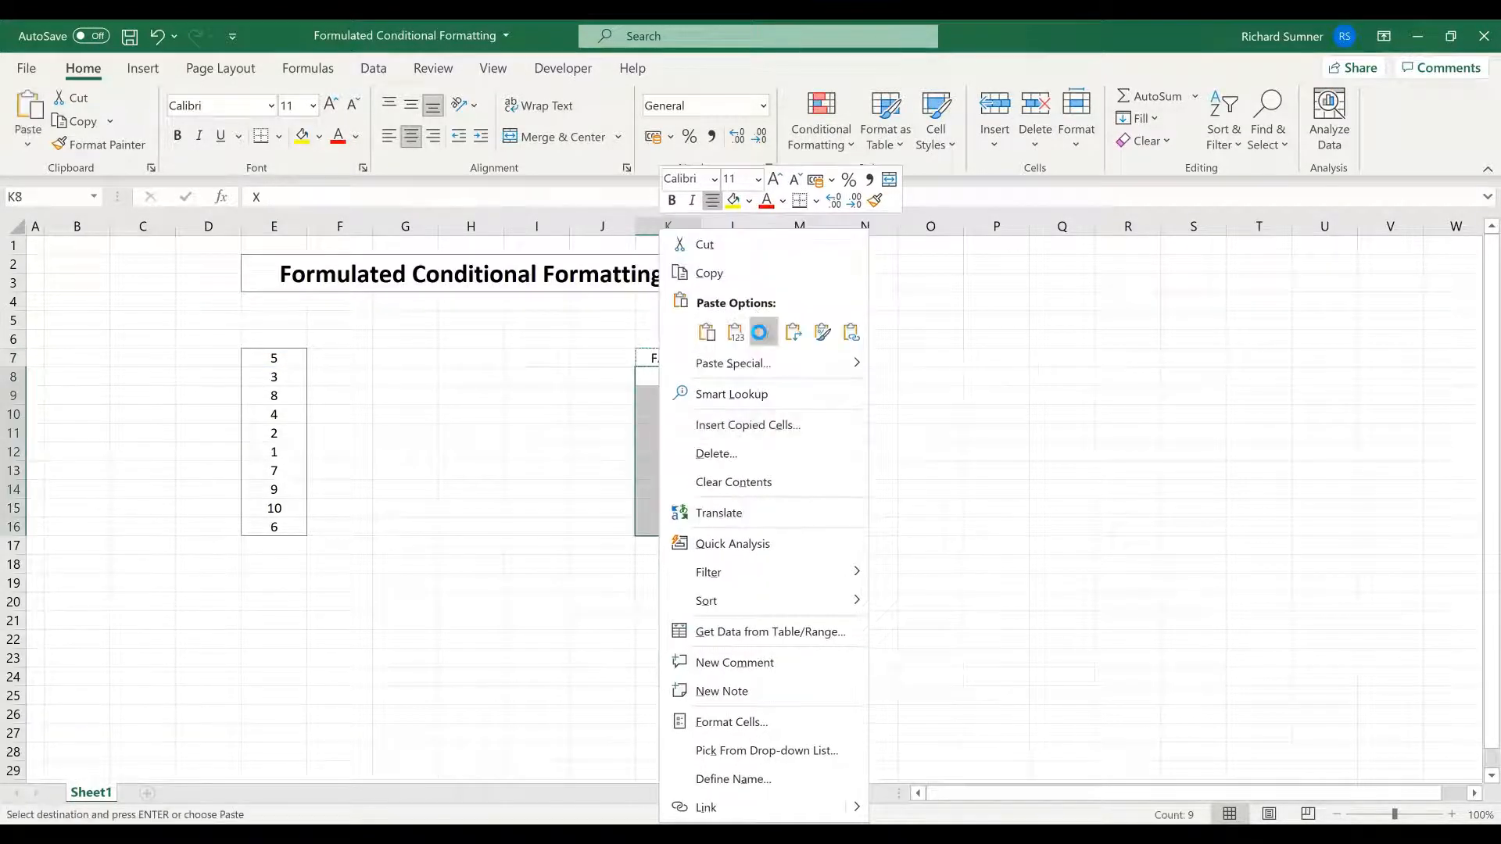
{"action": "key", "text": "Escape"}
{"action": "key", "text": "ctrl+v"}
Test the formula in K12 by entering 11 in cell E12 and clearing that cell.
{"action": "left_click", "coordinate": [288, 454]}
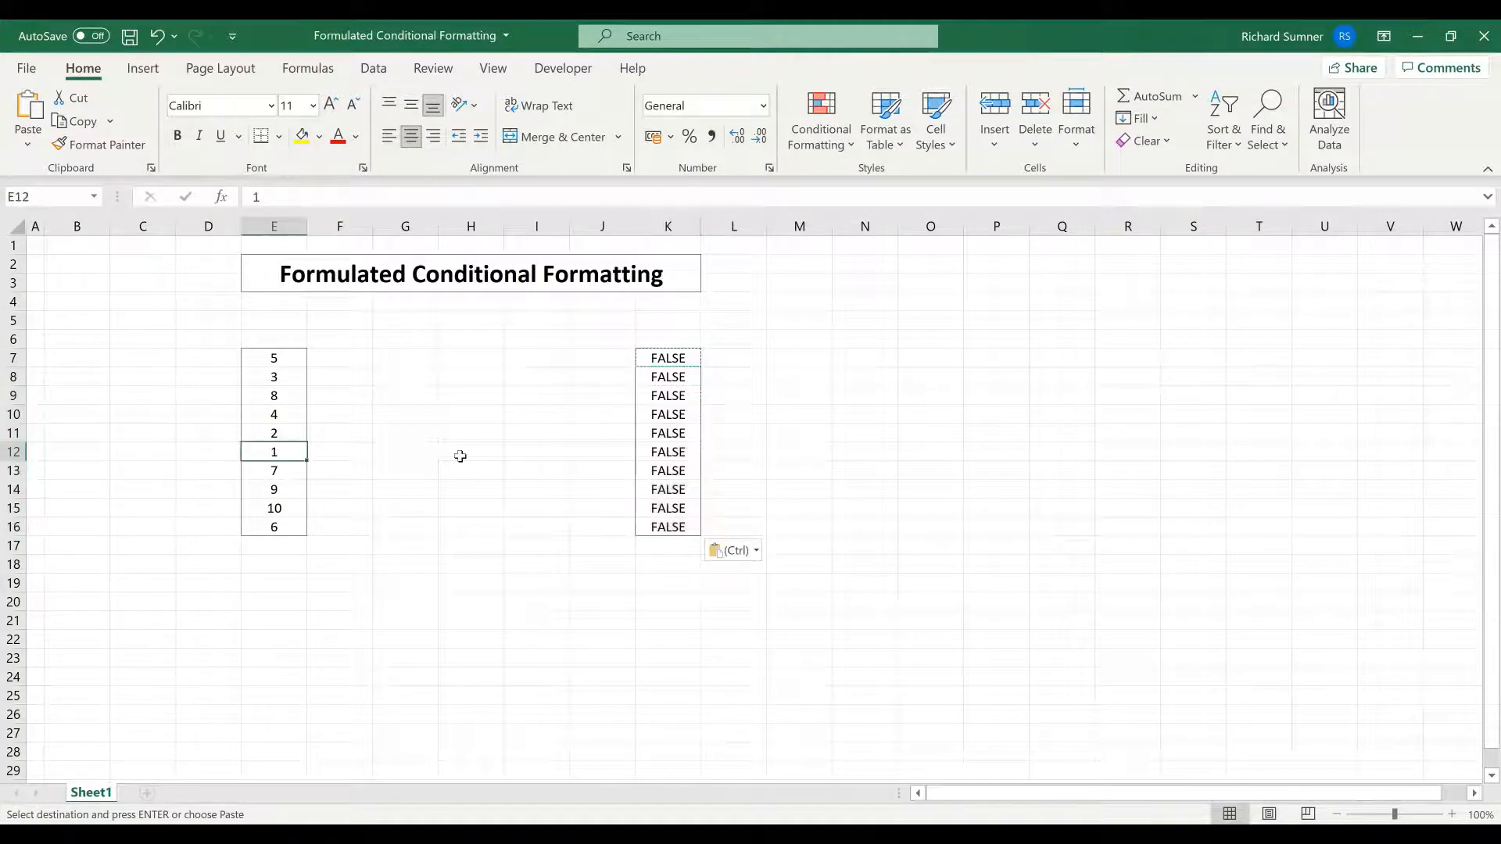
{"action": "type", "text": "11"}
{"action": "key", "text": "Return"}
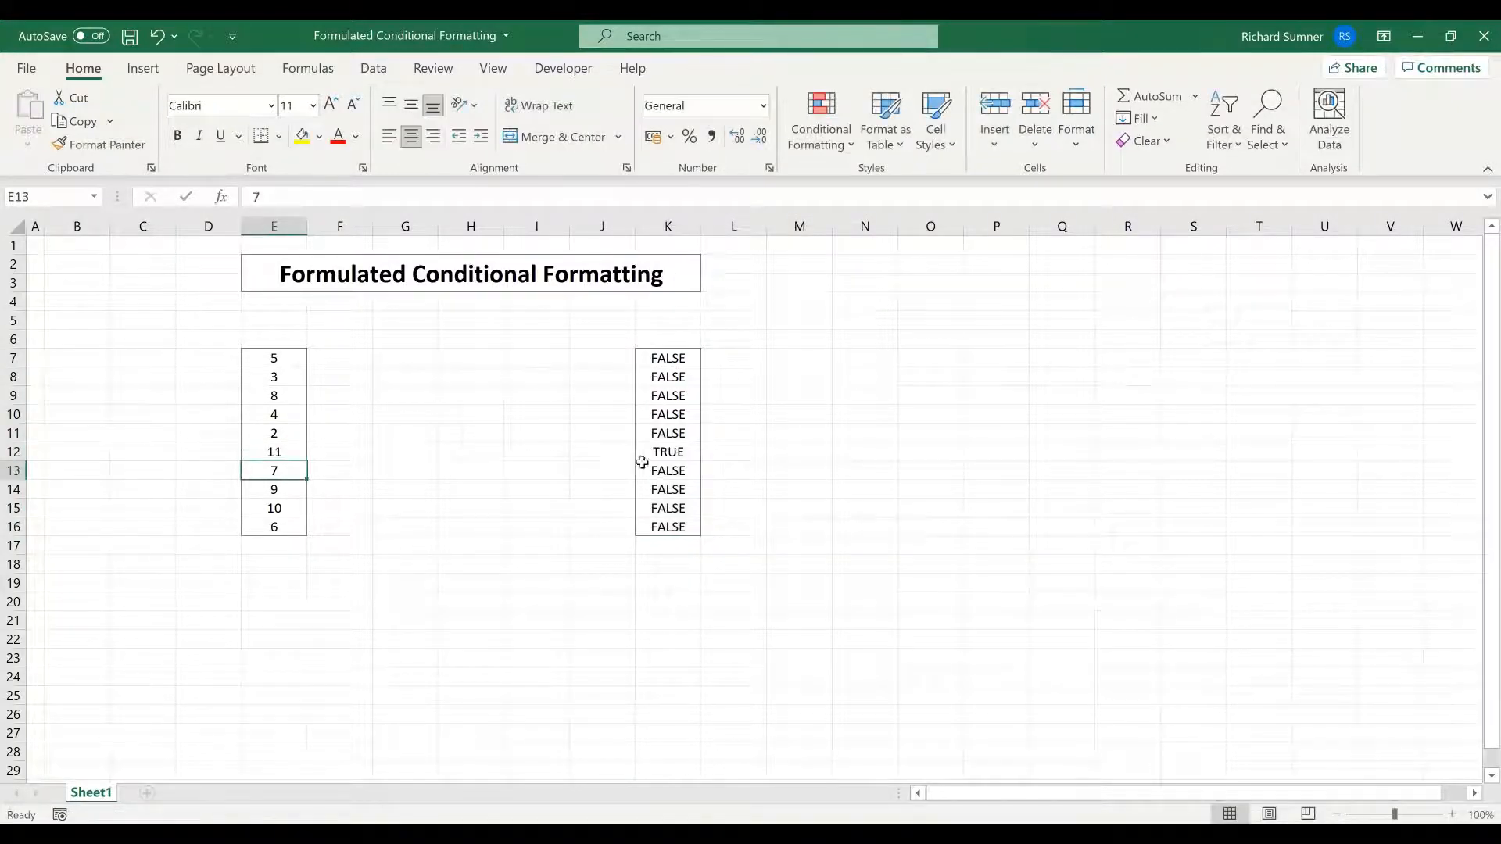
{"action": "left_click", "coordinate": [258, 453]}
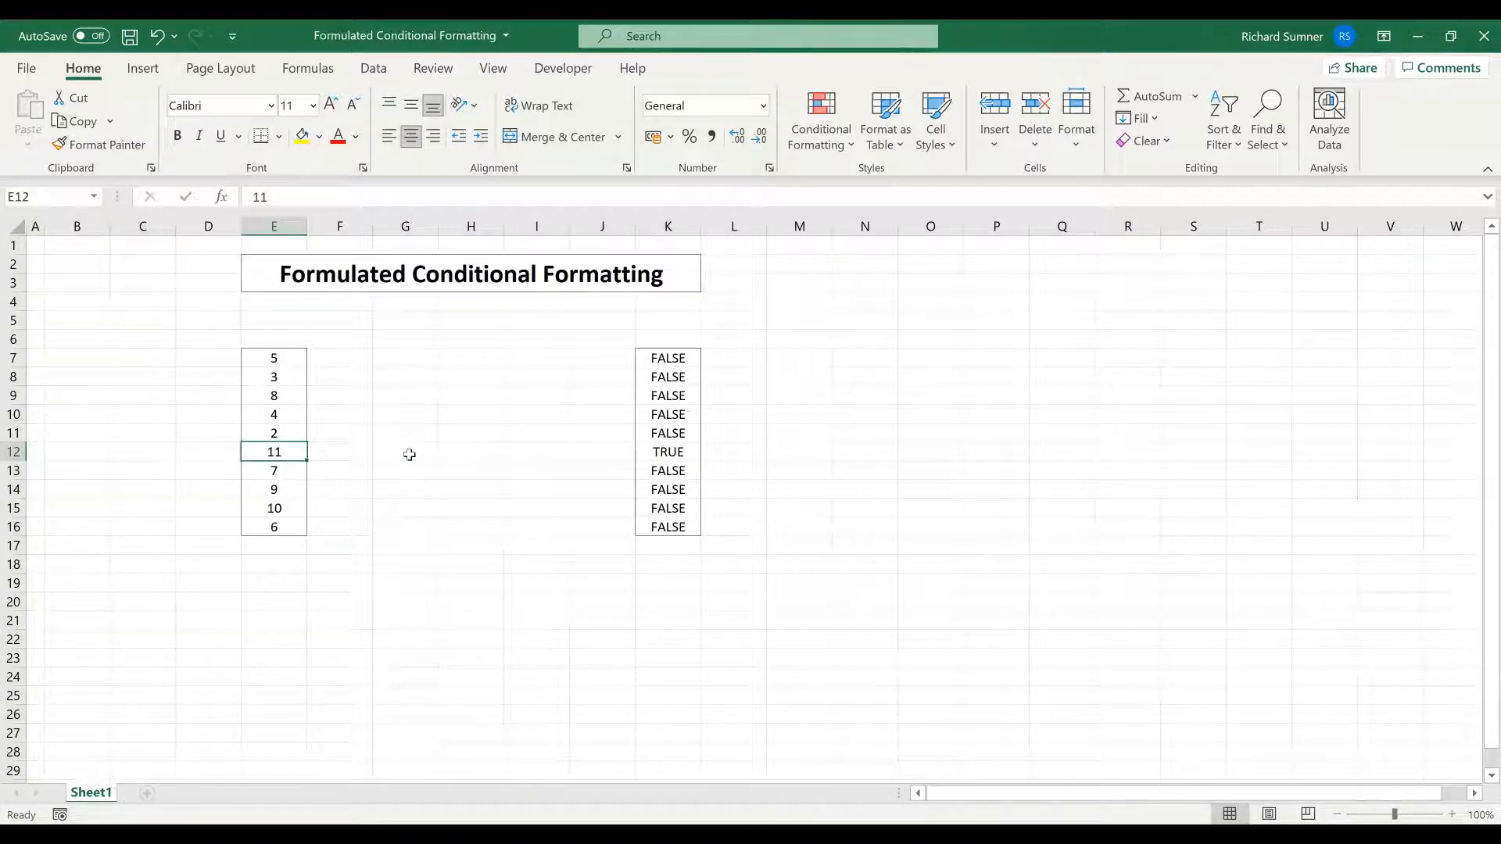
{"action": "key", "text": "BackSpace"}
{"action": "key", "text": "Return"}
Undo the two test edits made in cell E12.
{"action": "left_click", "coordinate": [272, 450]}
{"action": "left_click", "coordinate": [158, 37]}
{"action": "left_click", "coordinate": [157, 37]}
{"action": "left_click", "coordinate": [546, 450]}
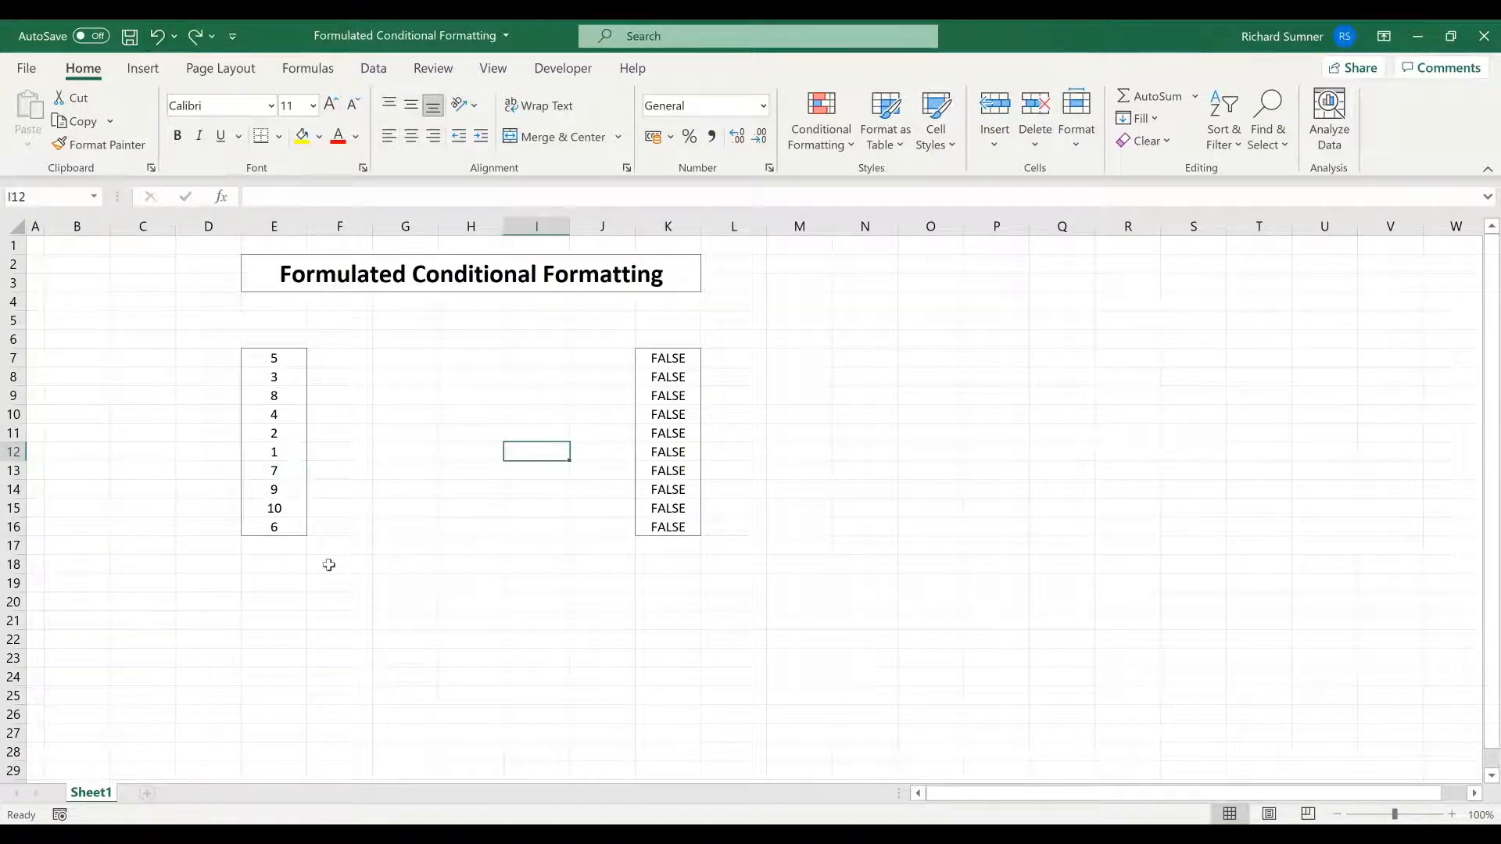
Create a new conditional formatting rule for cells E7:E16 that uses a formula to determine which cells to format.
{"action": "left_click_drag", "start_coordinate": [284, 360], "coordinate": [285, 529]}
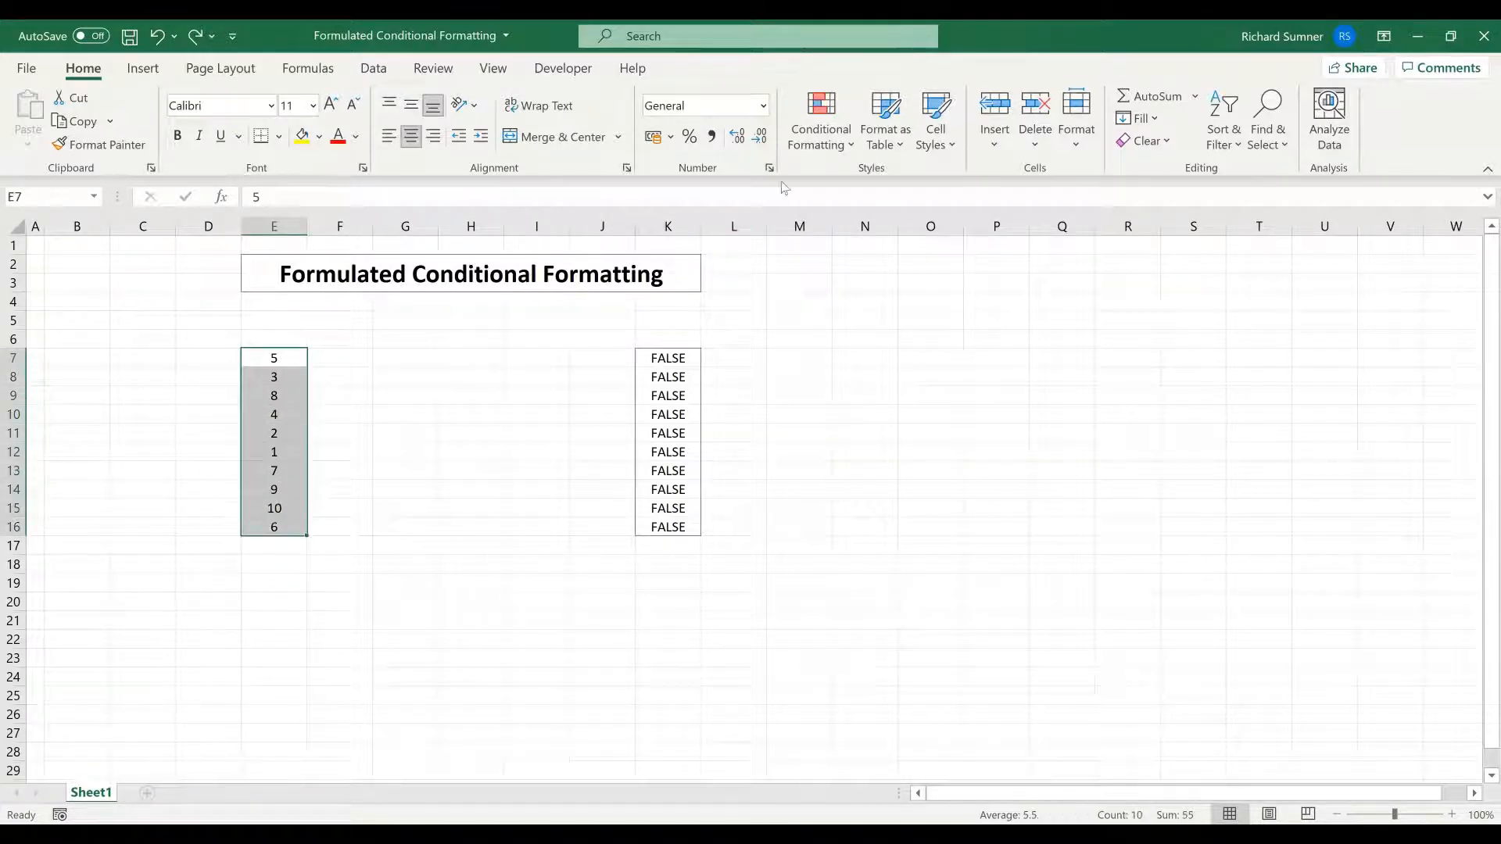
{"action": "left_click", "coordinate": [821, 138]}
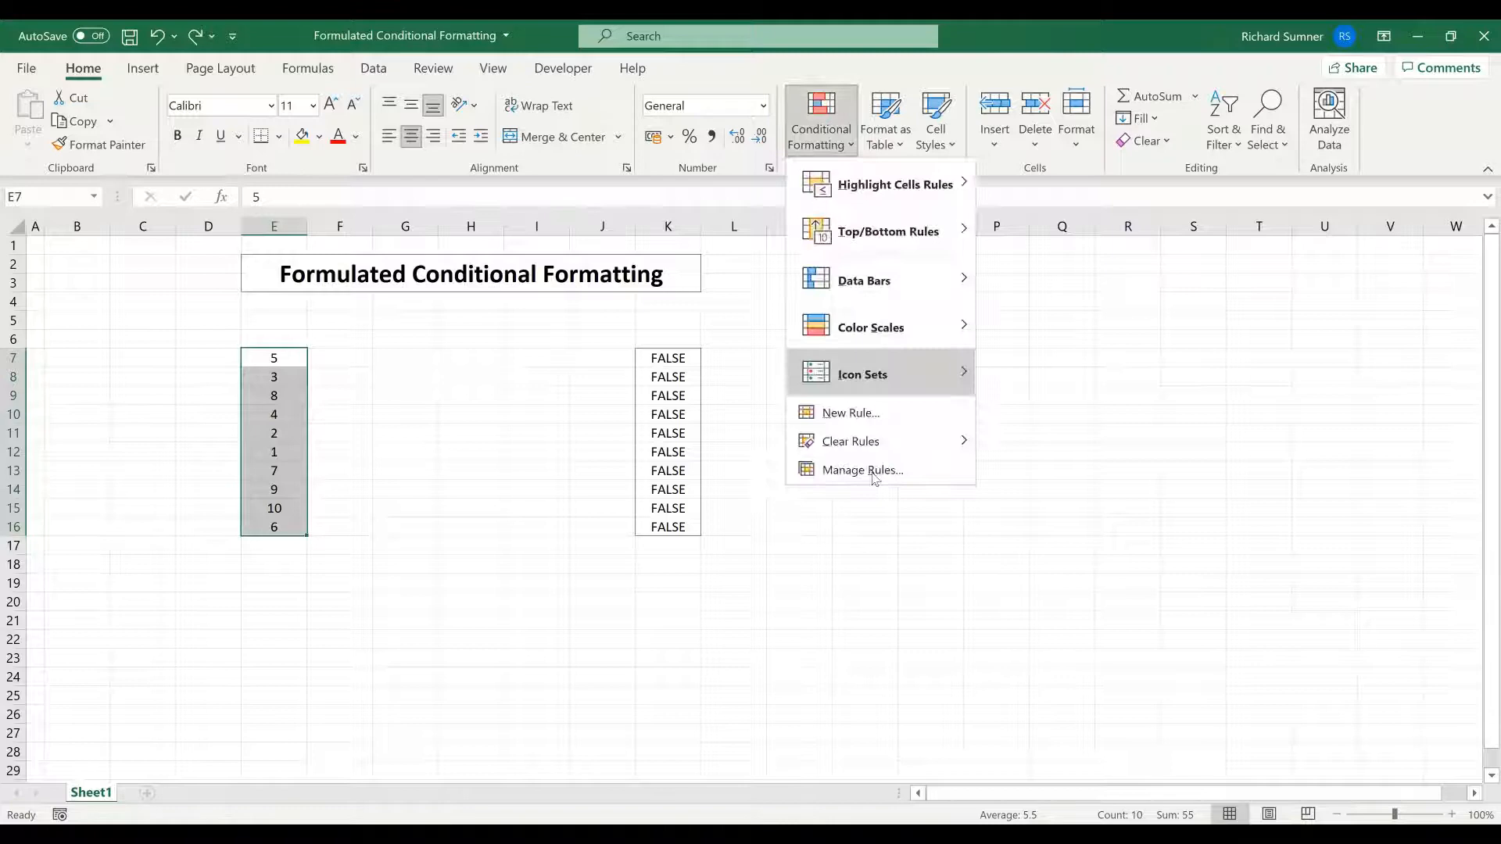
{"action": "left_click", "coordinate": [866, 414]}
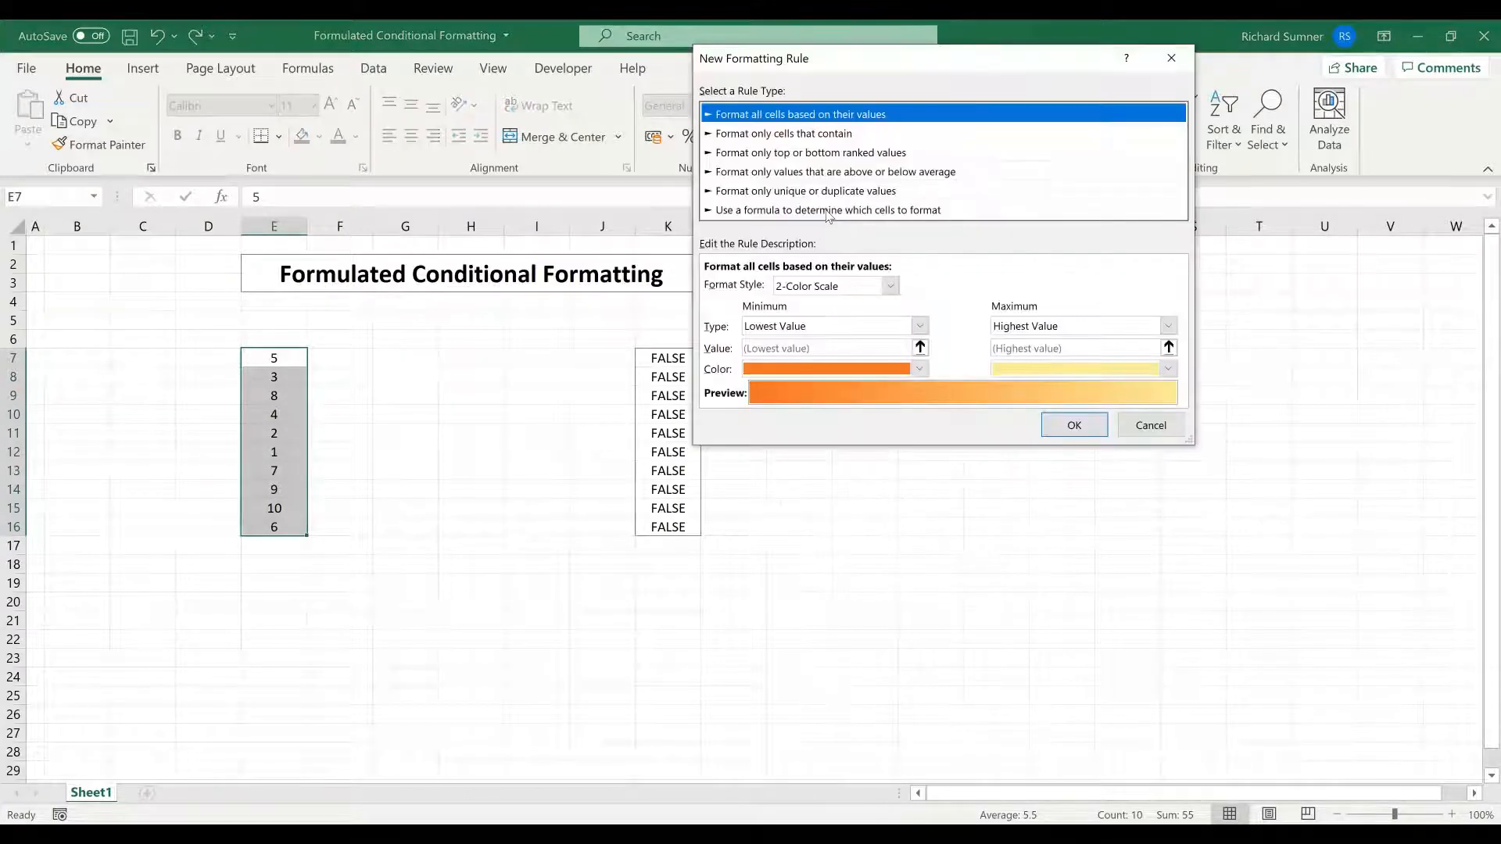
{"action": "left_click", "coordinate": [829, 212]}
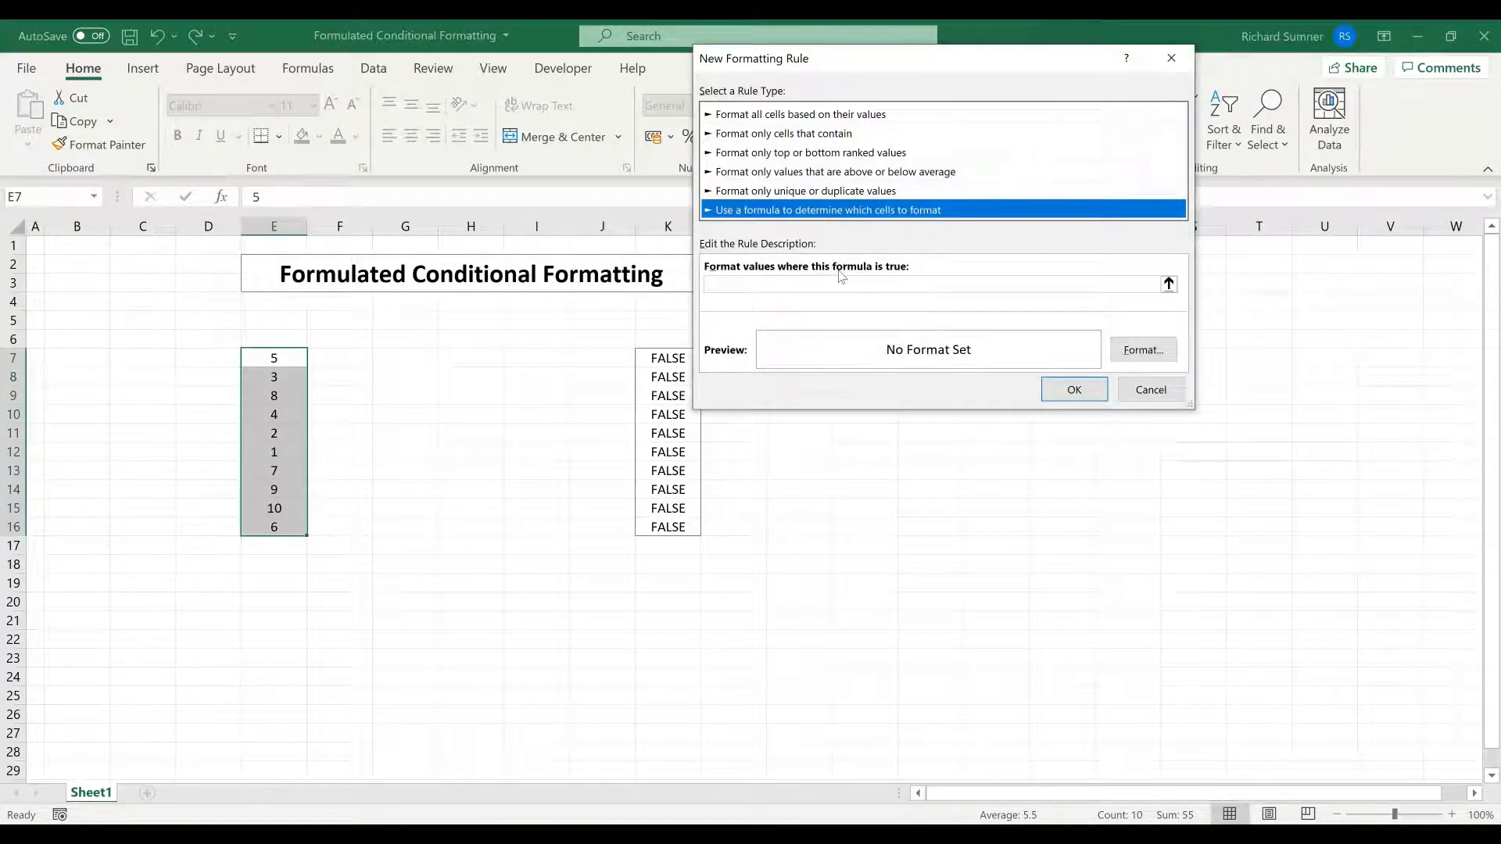
Set the rule's formula to =$K7=TRUE, with only the column reference absolute.
{"action": "left_click", "coordinate": [801, 287]}
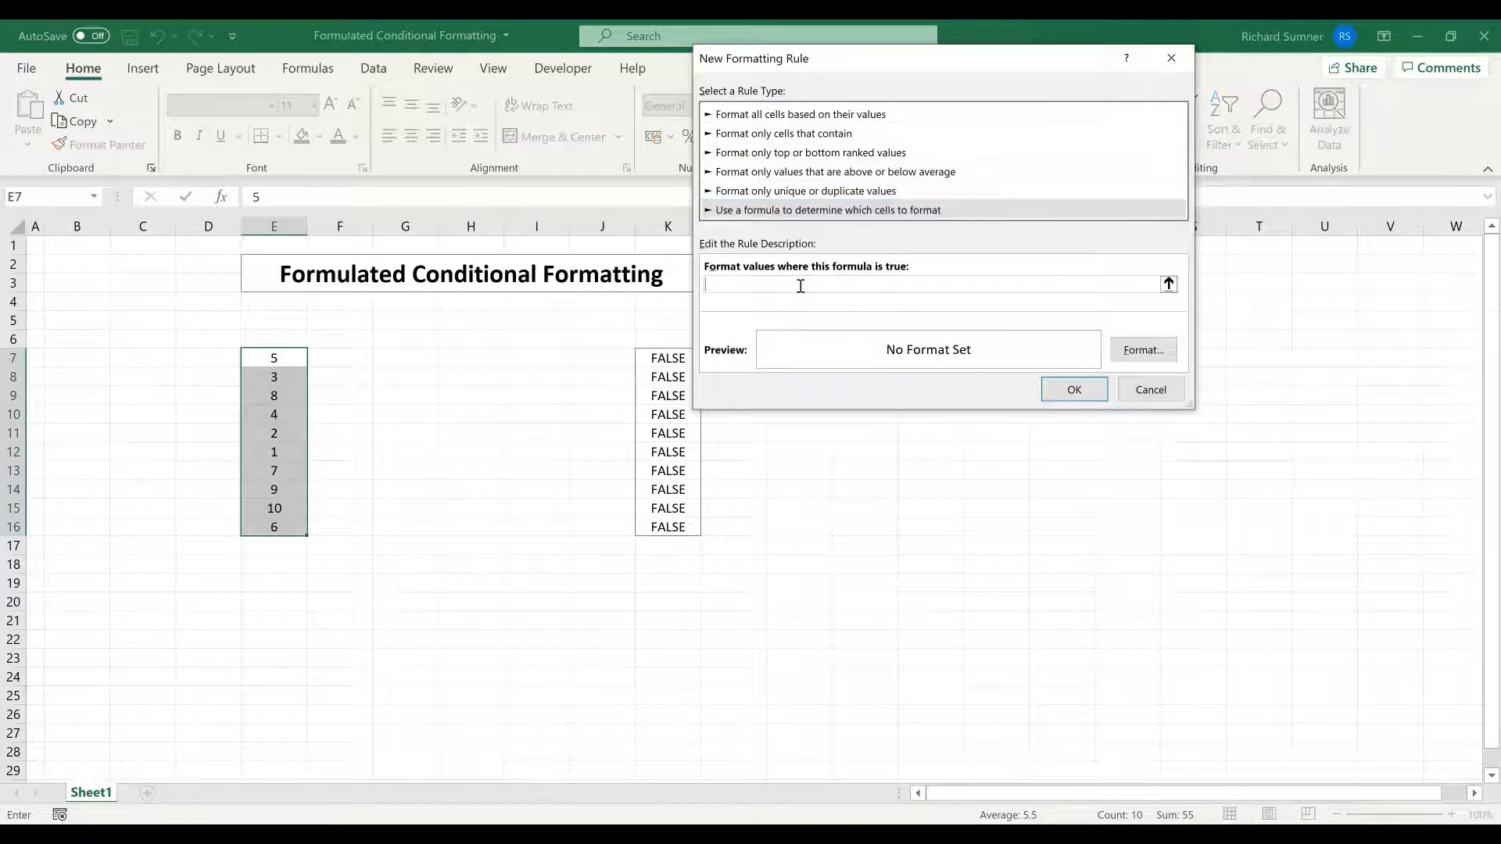
{"action": "type", "text": "="}
{"action": "left_click", "coordinate": [671, 358]}
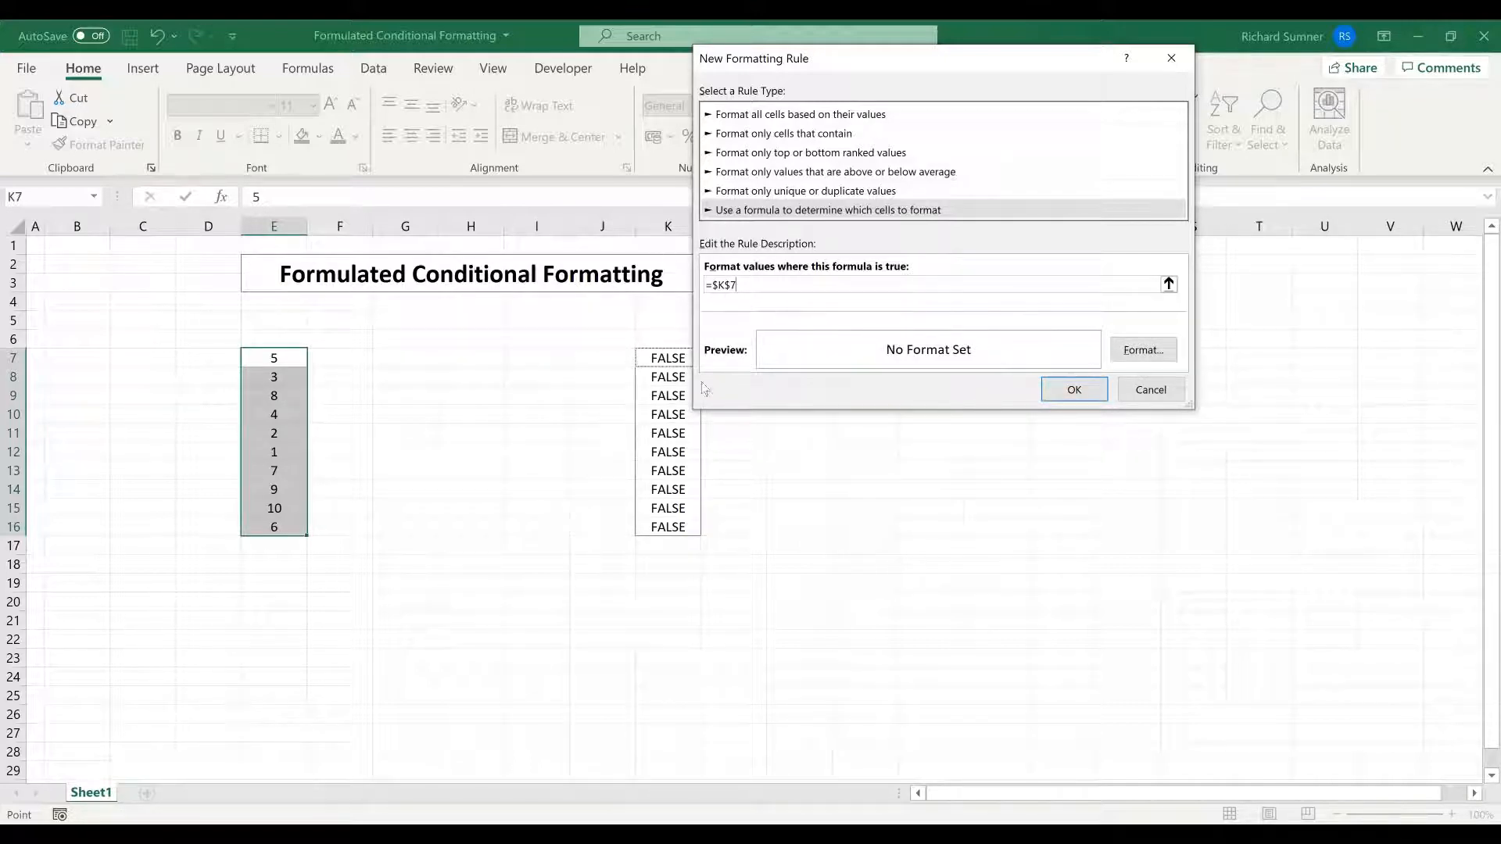
{"action": "left_click", "coordinate": [732, 287]}
{"action": "key", "text": "BackSpace"}
{"action": "left_click", "coordinate": [764, 289]}
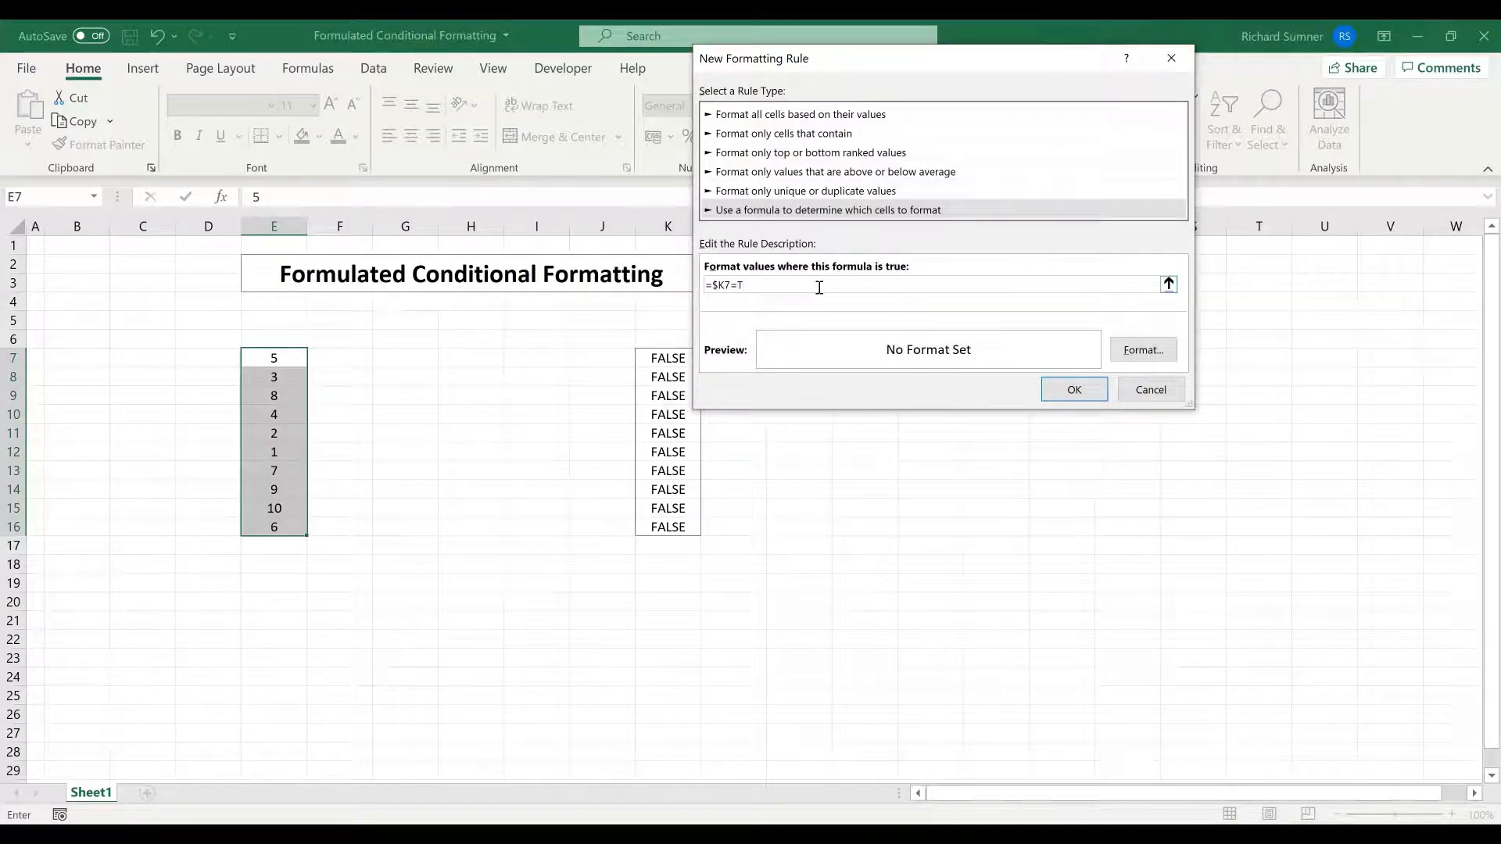
{"action": "type", "text": "RUE"}
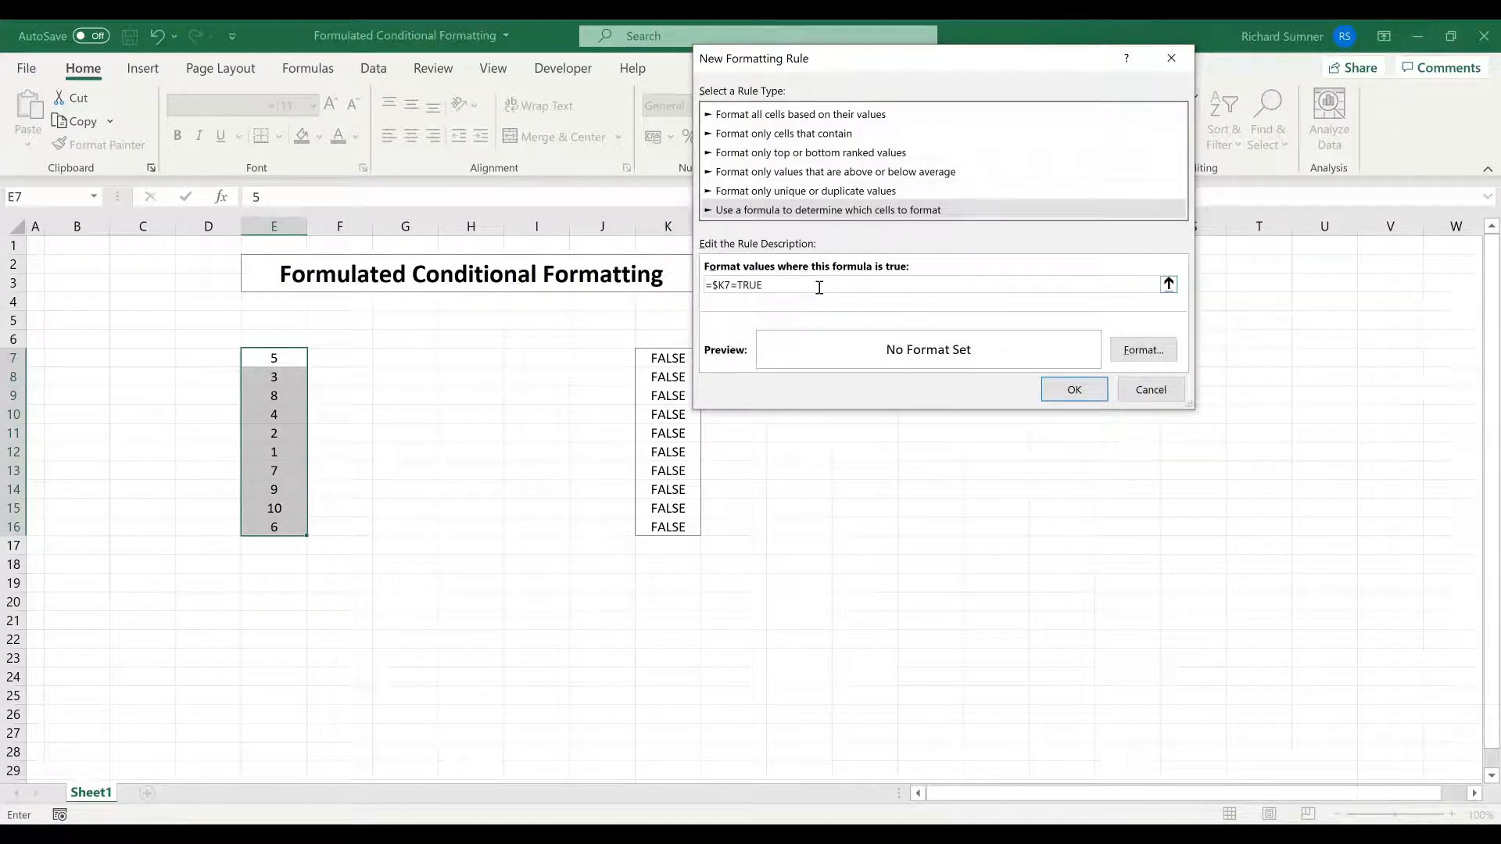
Set the rule's font format to bold with a black font colour.
{"action": "left_click", "coordinate": [1126, 344]}
{"action": "left_click", "coordinate": [996, 167]}
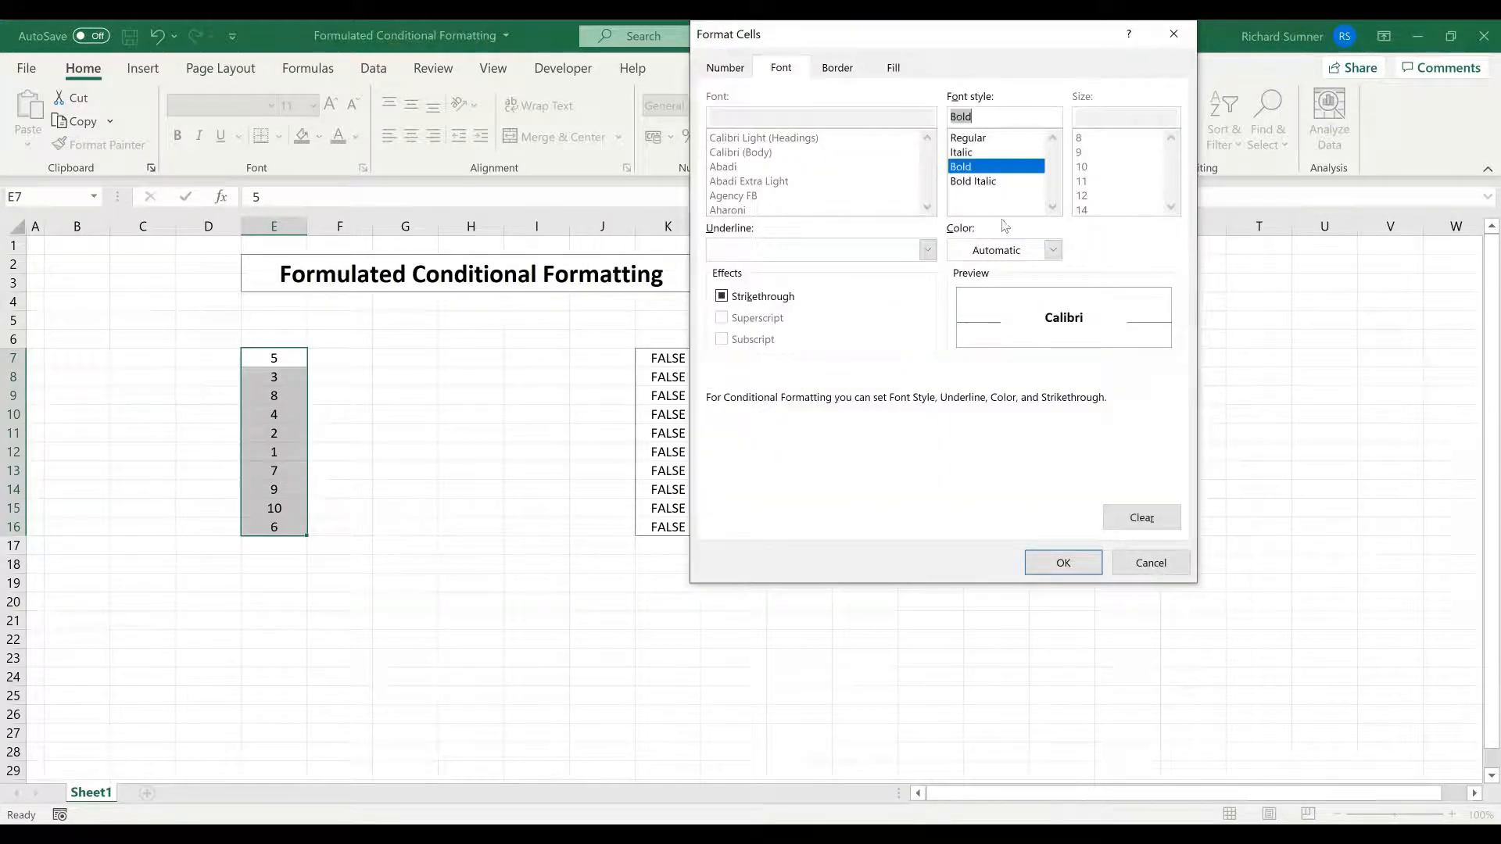
{"action": "left_click", "coordinate": [1053, 250]}
{"action": "left_click", "coordinate": [973, 329]}
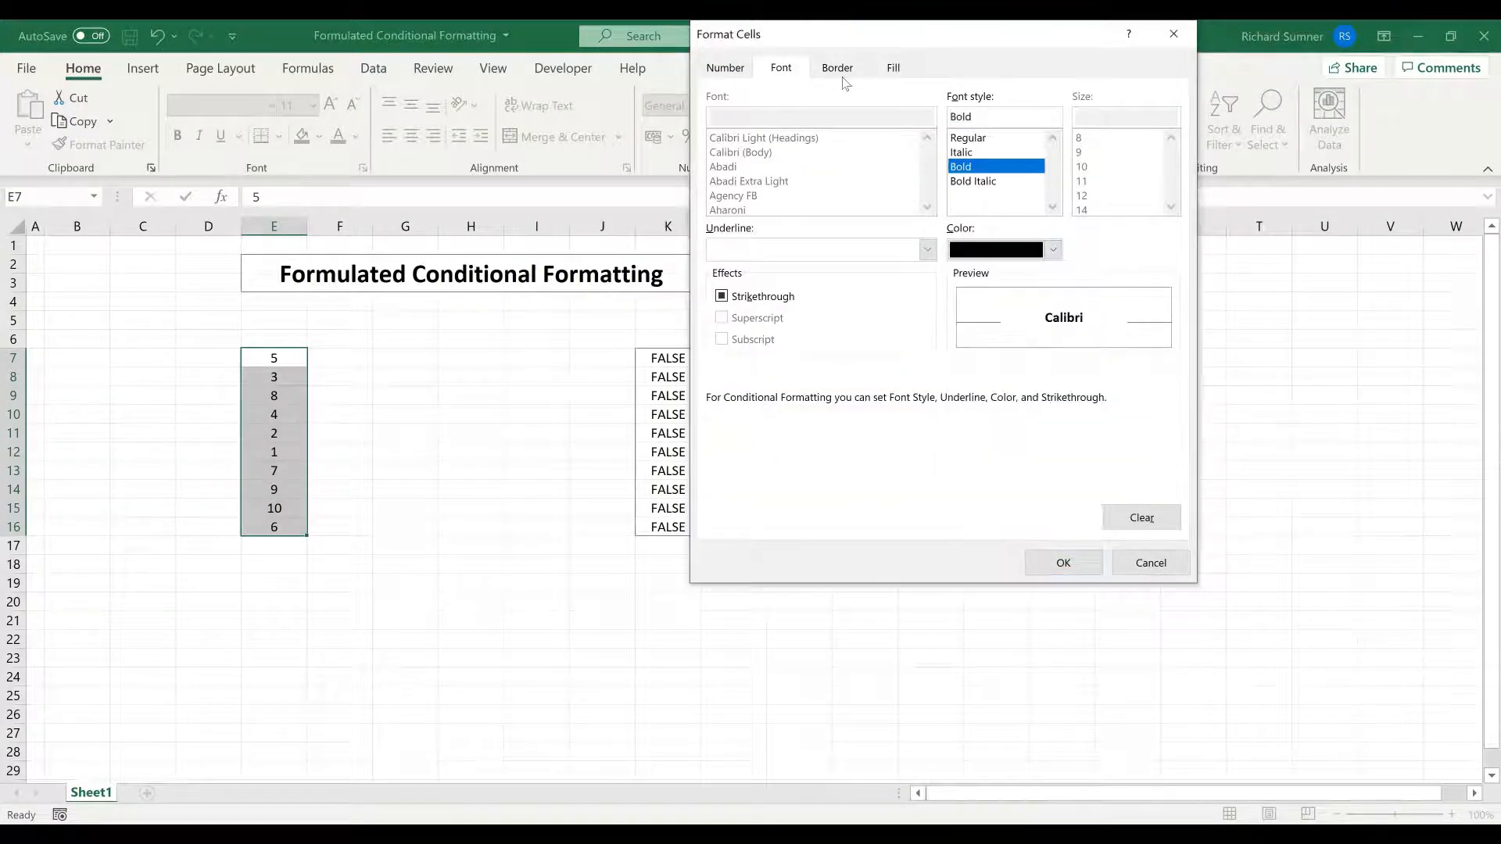
Give the rule's format a yellow background fill and apply the finished rule to the number list.
{"action": "left_click", "coordinate": [840, 69]}
{"action": "left_click", "coordinate": [893, 67]}
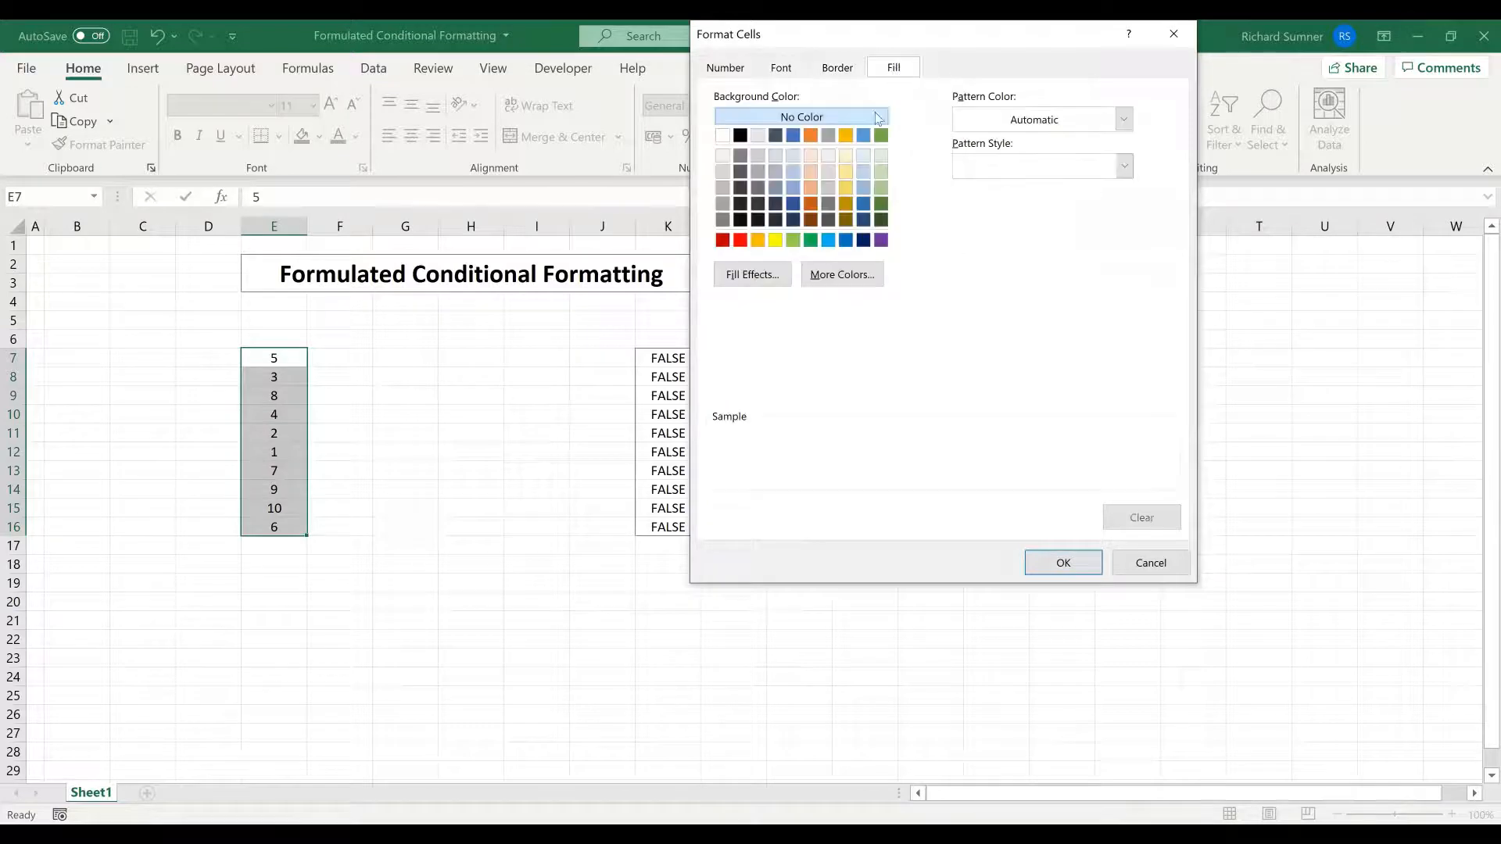
{"action": "left_click", "coordinate": [776, 240]}
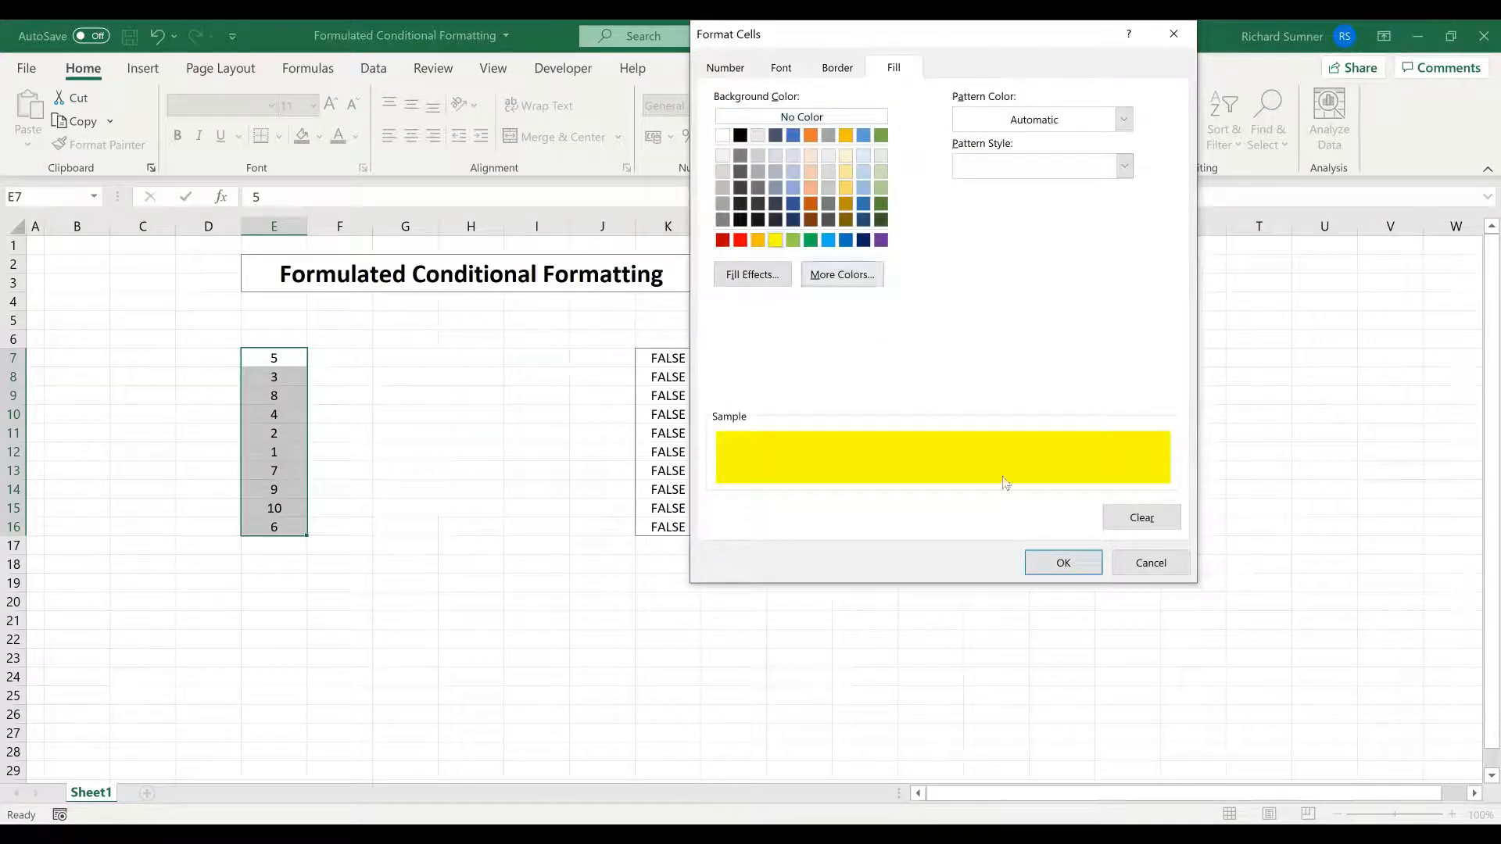
{"action": "left_click", "coordinate": [1062, 564]}
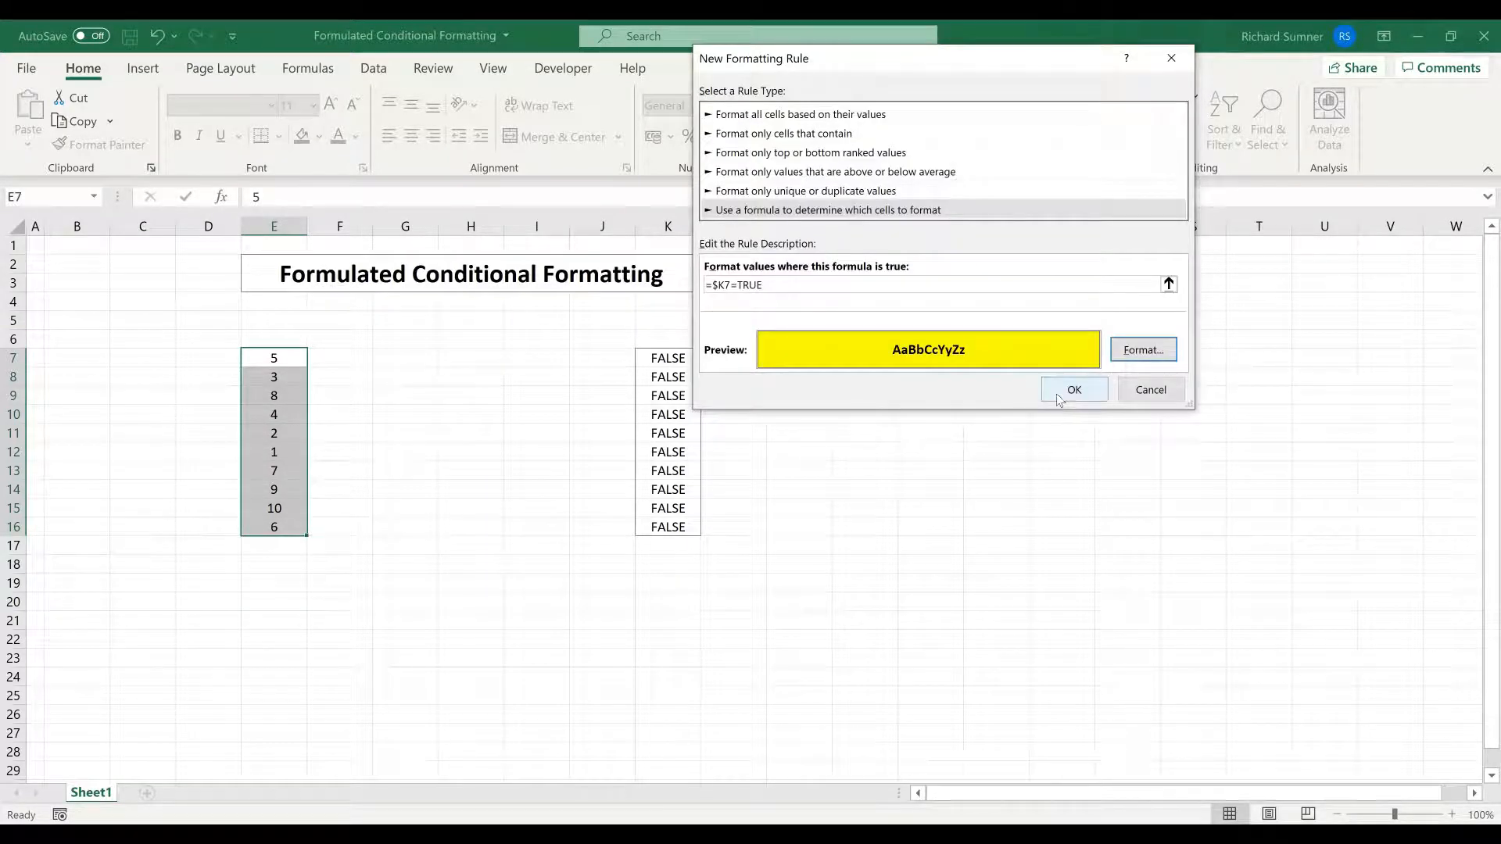
{"action": "left_click", "coordinate": [1066, 389]}
Review the formula, format and applied range of the new rule in the Conditional Formatting Rules Manager.
{"action": "left_click", "coordinate": [809, 153]}
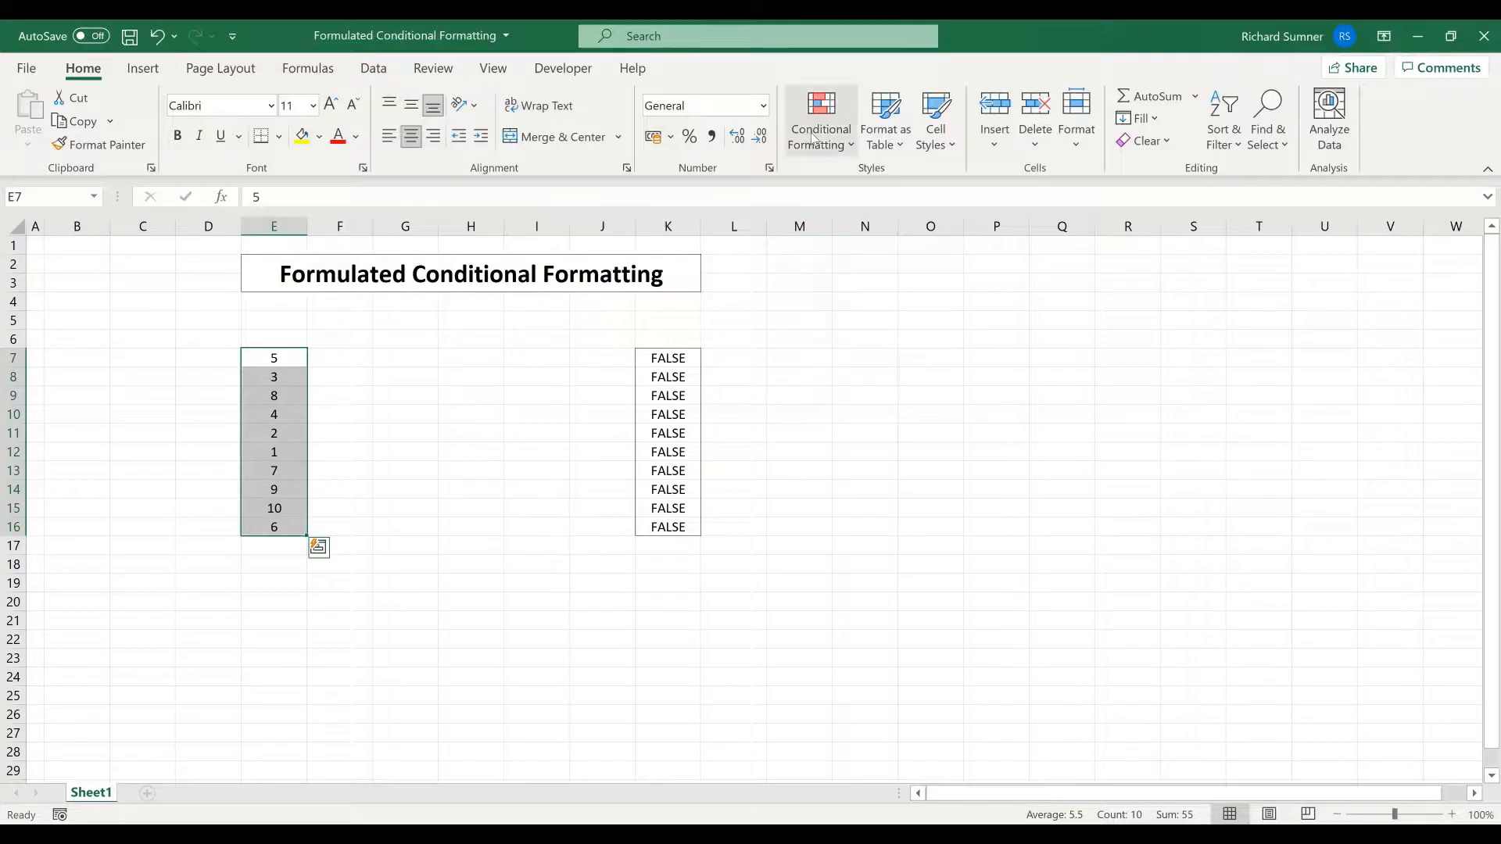
{"action": "left_click", "coordinate": [855, 475]}
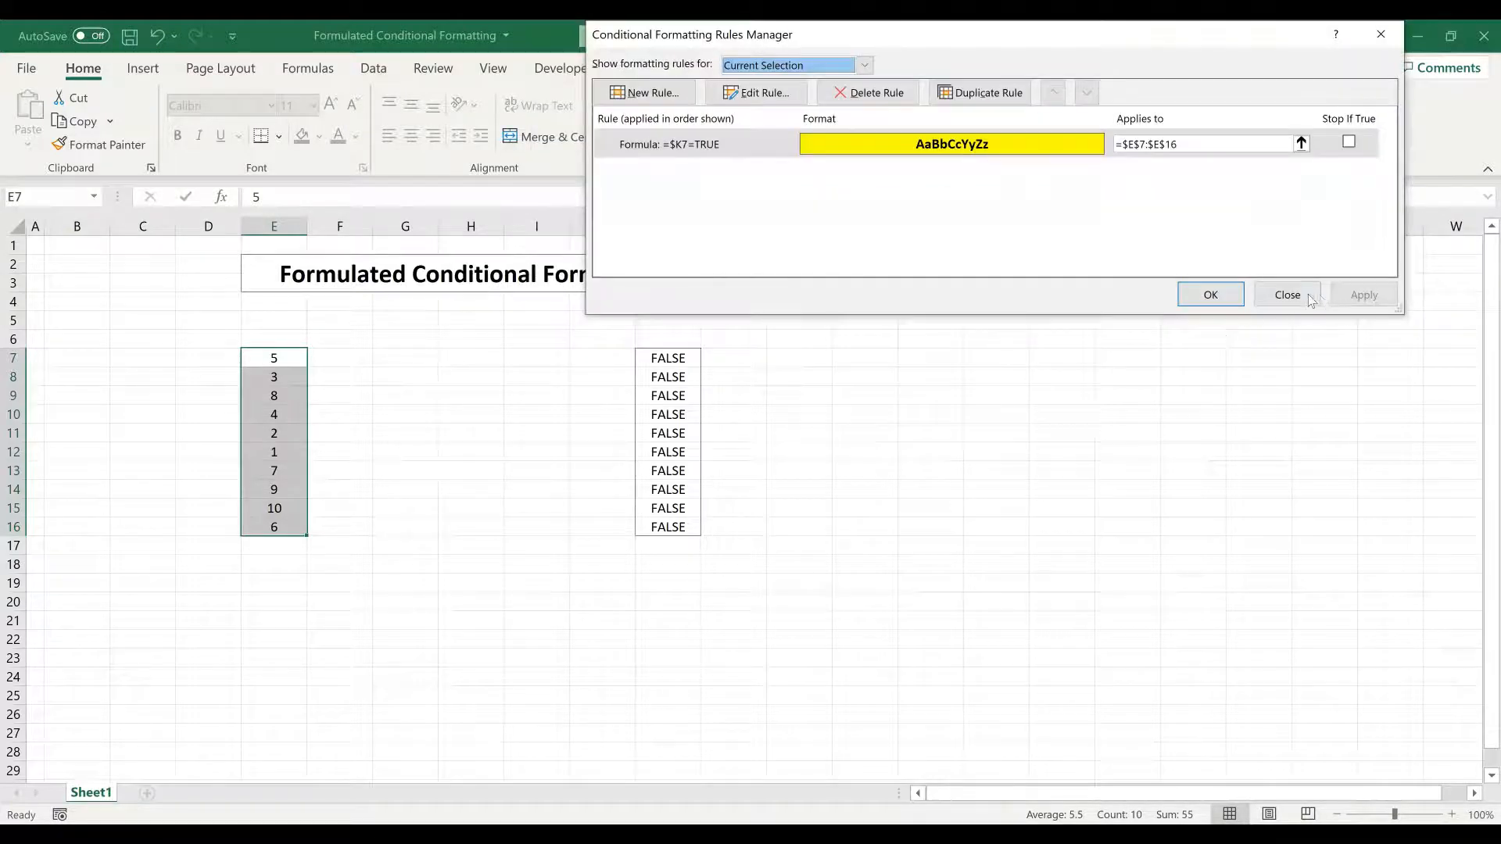
{"action": "left_click", "coordinate": [1215, 299]}
{"action": "left_click", "coordinate": [439, 482]}
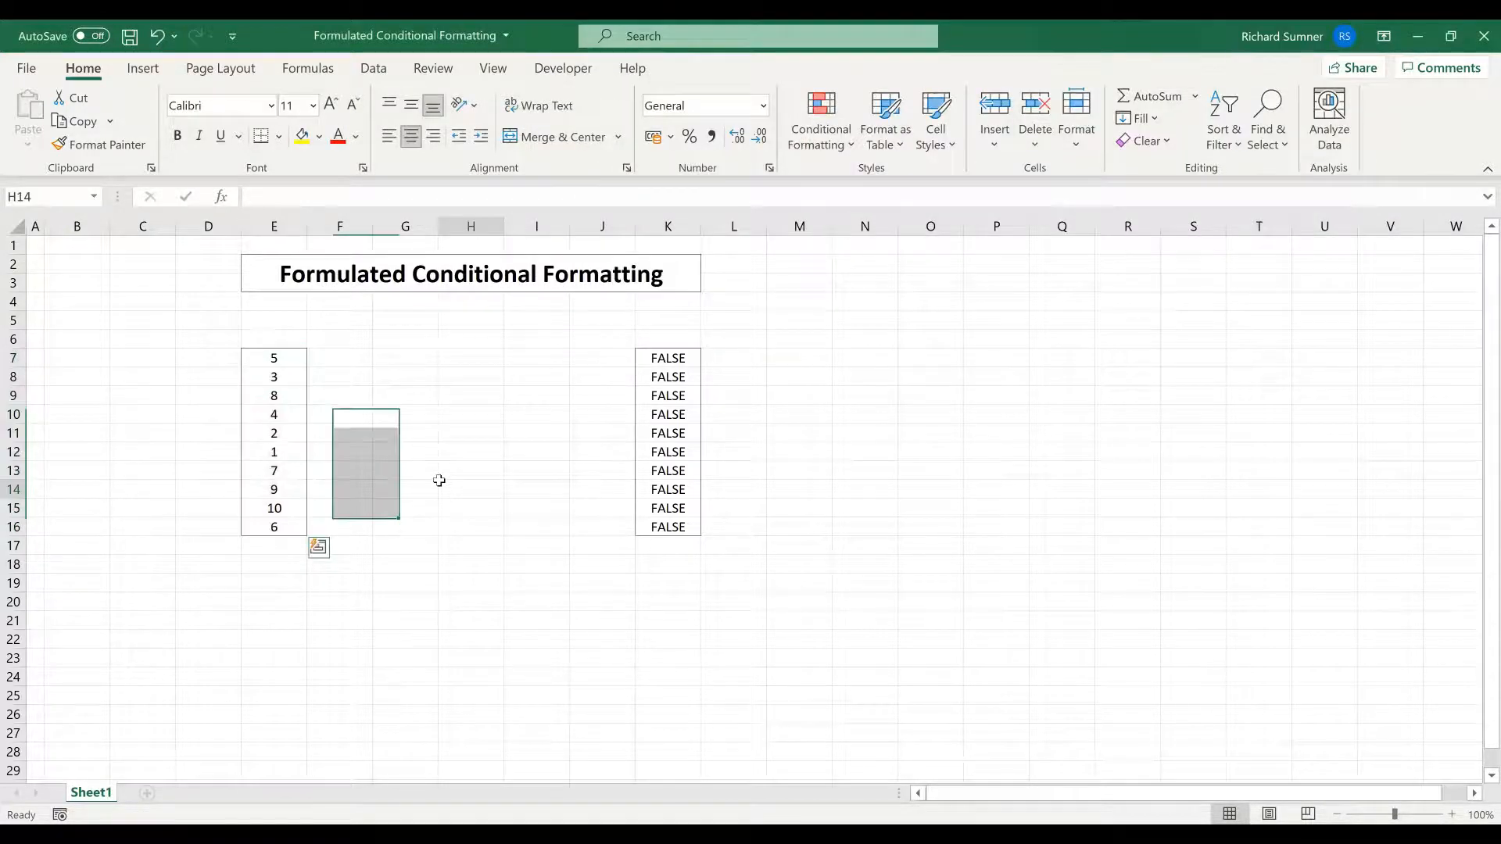
Test the highlighting rule on a number above the limit by entering 11 in cell E12.
{"action": "left_click", "coordinate": [288, 452]}
{"action": "type", "text": "11"}
{"action": "key", "text": "Return"}
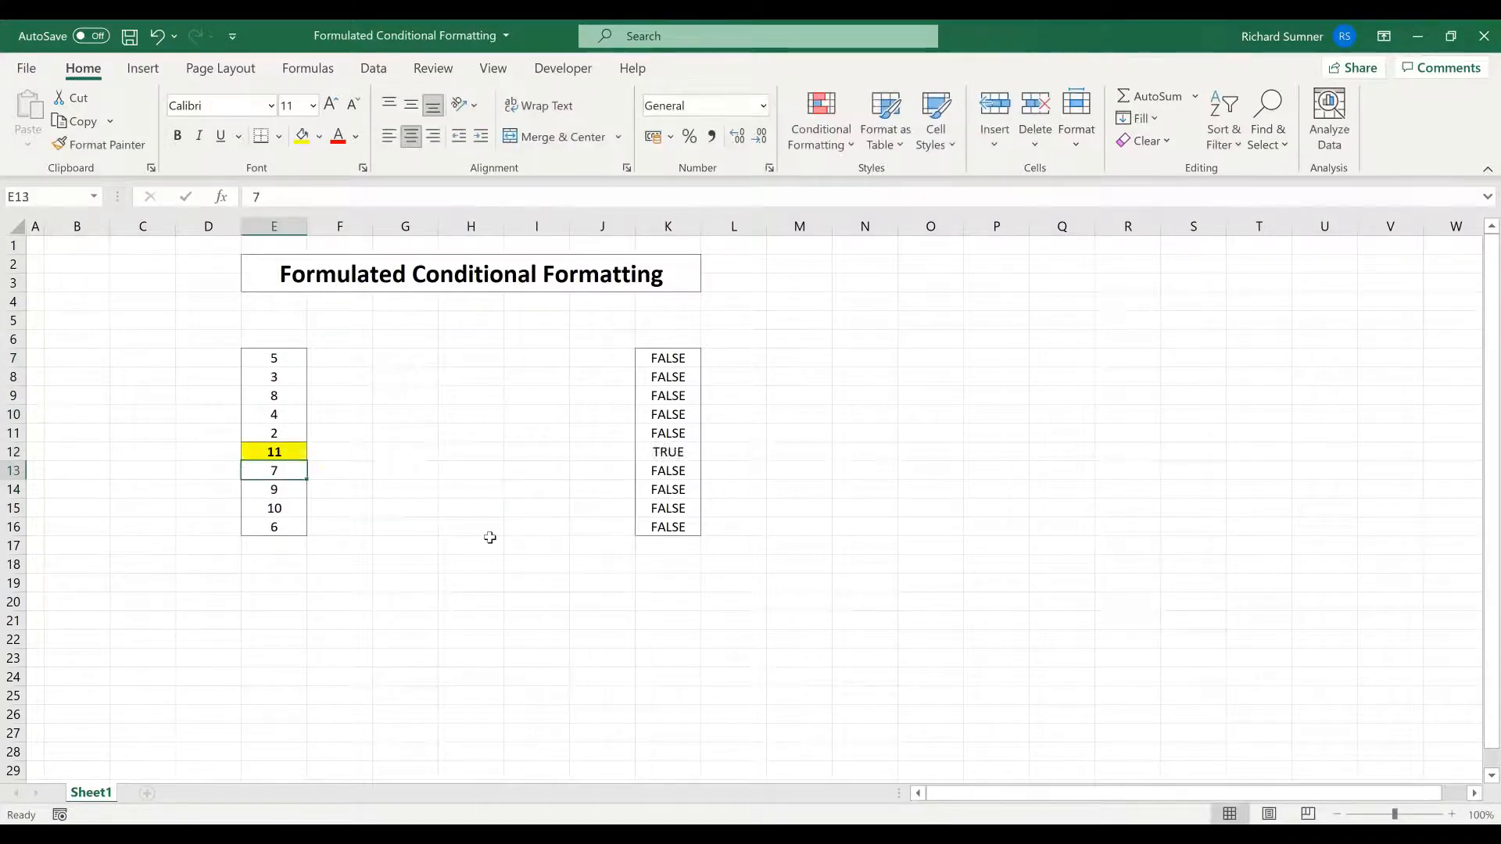
{"action": "left_click", "coordinate": [390, 506]}
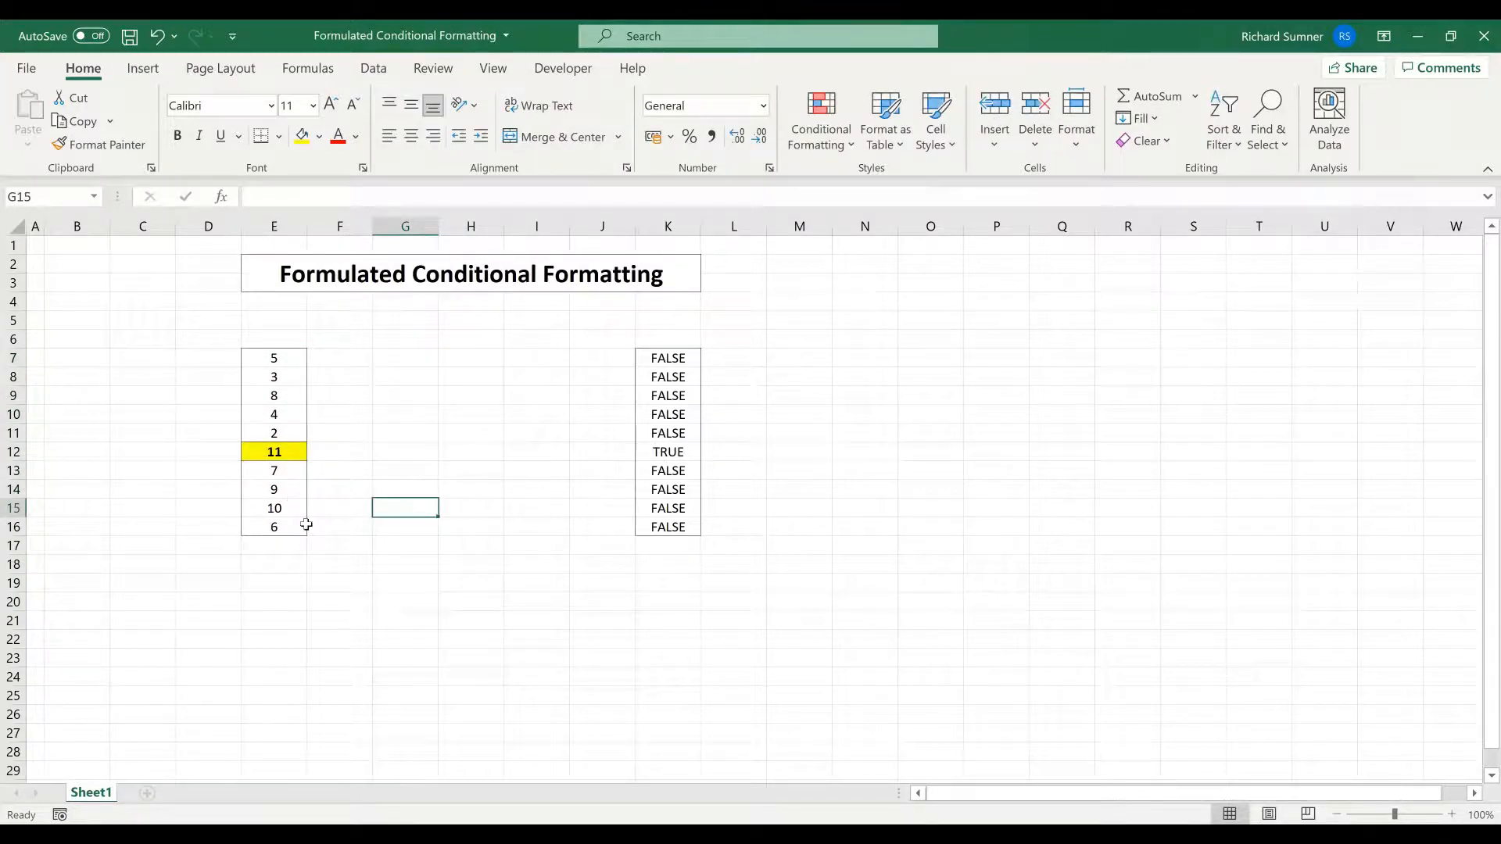
Set cell E12 back to 1.
{"action": "left_click", "coordinate": [292, 455]}
{"action": "type", "text": "1"}
{"action": "key", "text": "Return"}
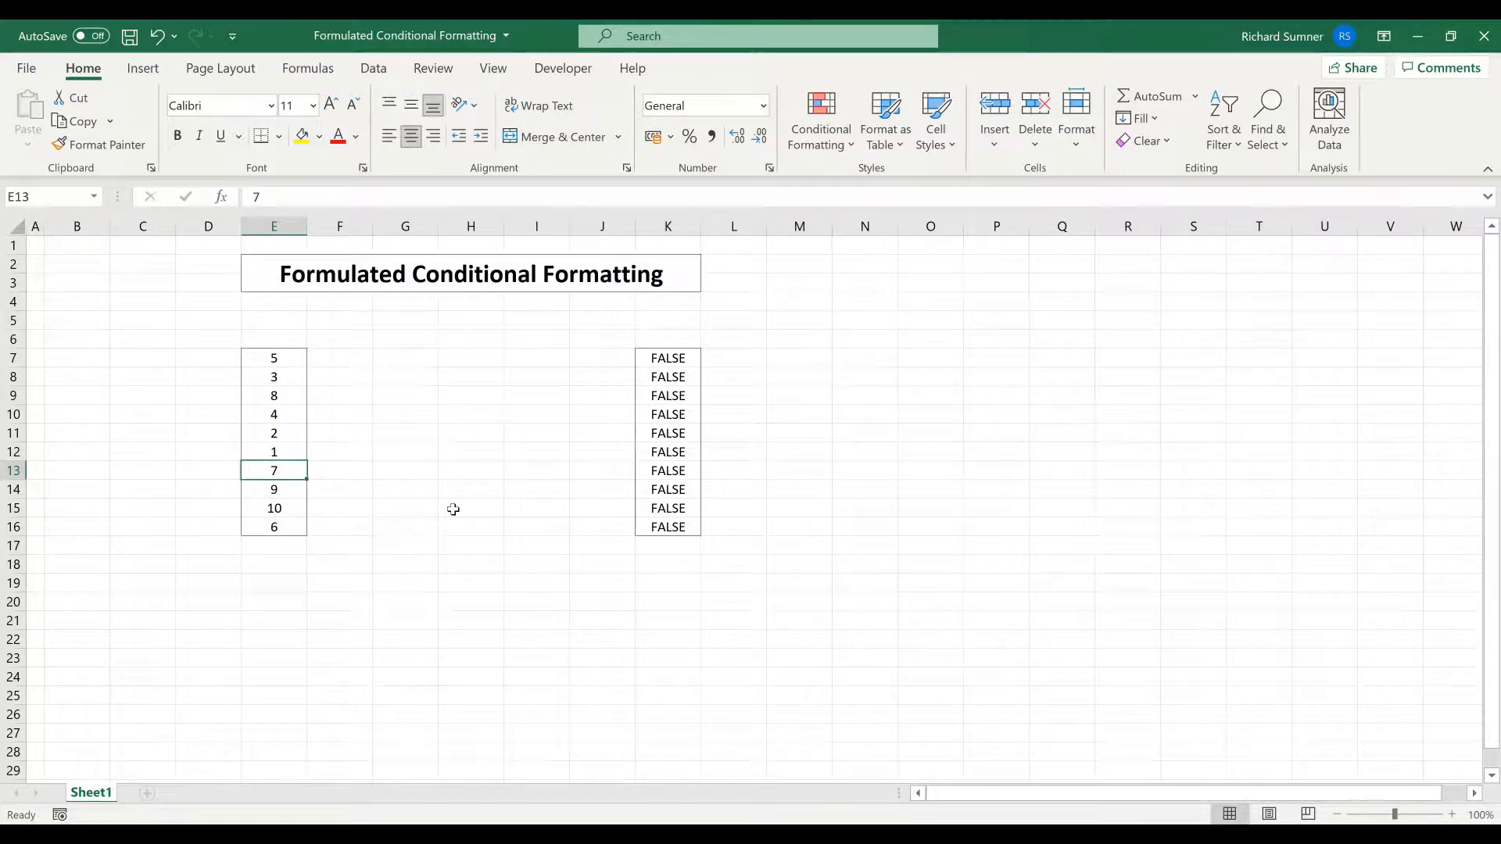
Inspect the helper formulas in K7:K16 against the number list in column E.
{"action": "left_click", "coordinate": [282, 457]}
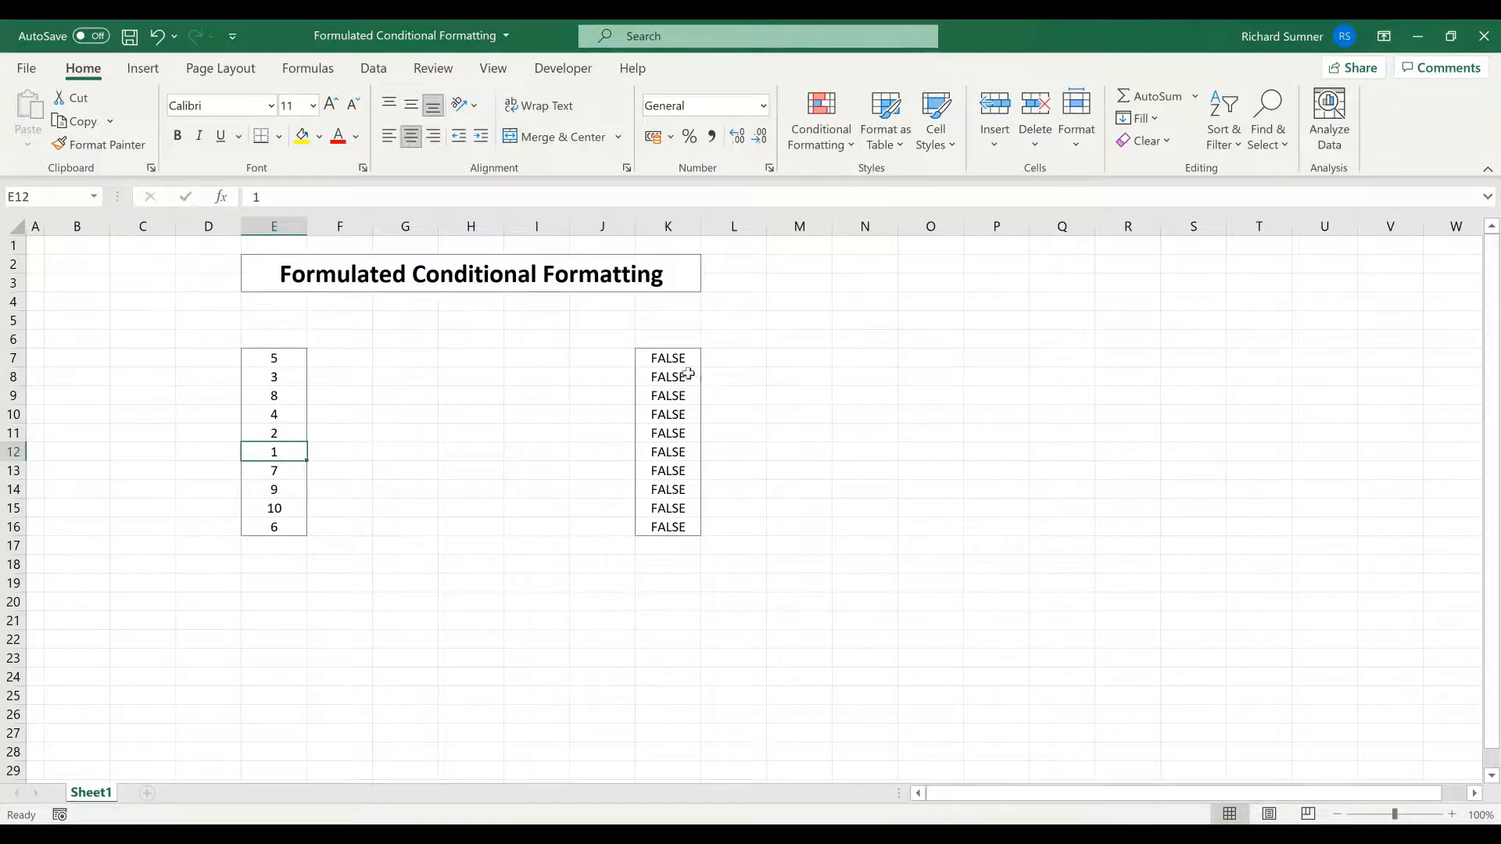
{"action": "left_click_drag", "start_coordinate": [671, 358], "coordinate": [675, 526]}
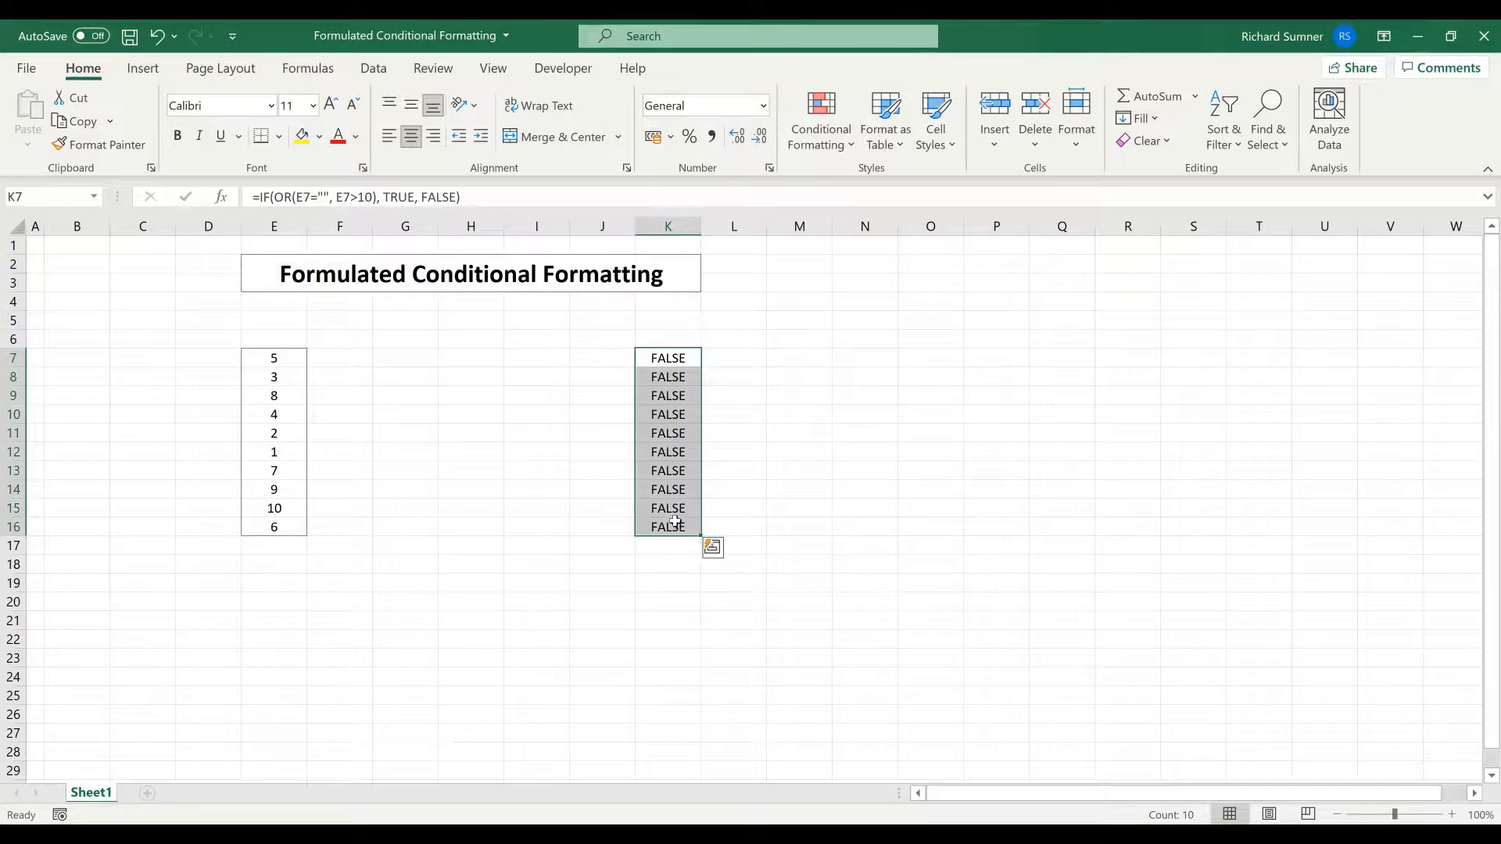
{"action": "left_click", "coordinate": [286, 357]}
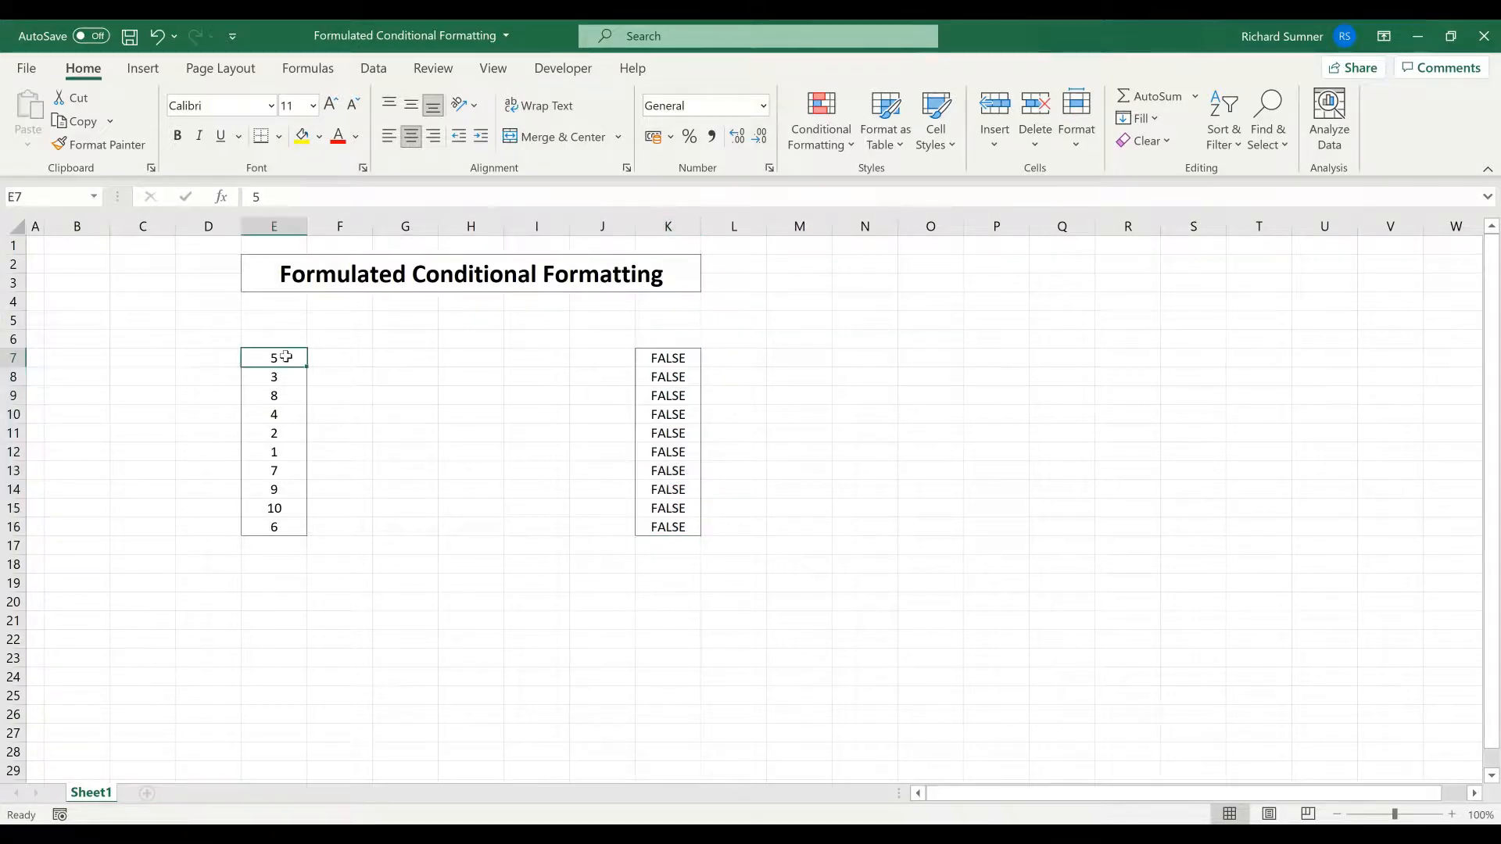
Test the highlighting rule on a blank cell by clearing the contents of E12.
{"action": "left_click", "coordinate": [291, 452]}
{"action": "key", "text": "BackSpace"}
{"action": "key", "text": "Return"}
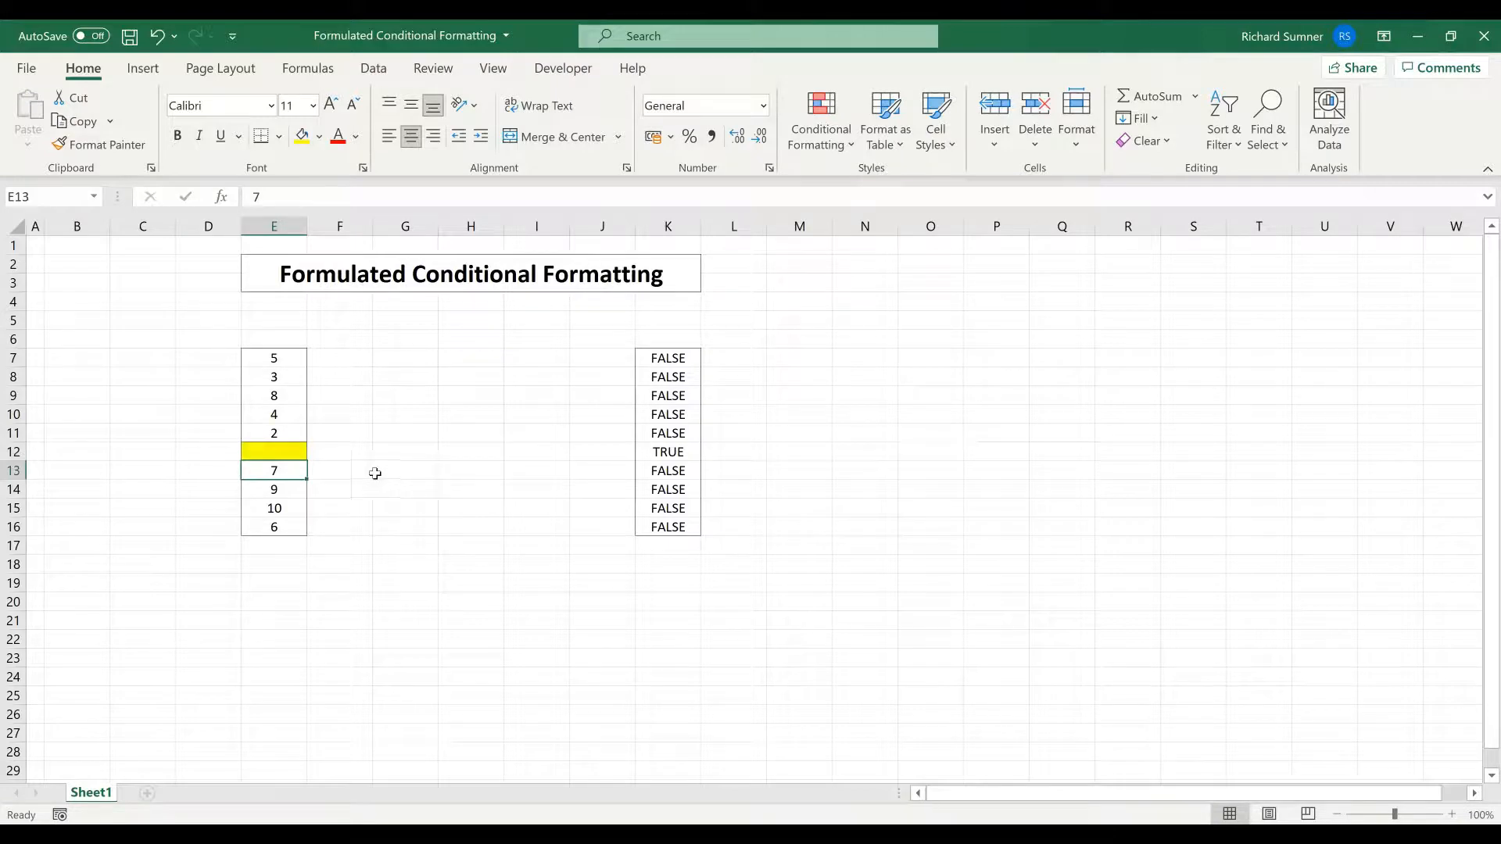
Refill the blank cell E12 with 1.
{"action": "left_click", "coordinate": [294, 452]}
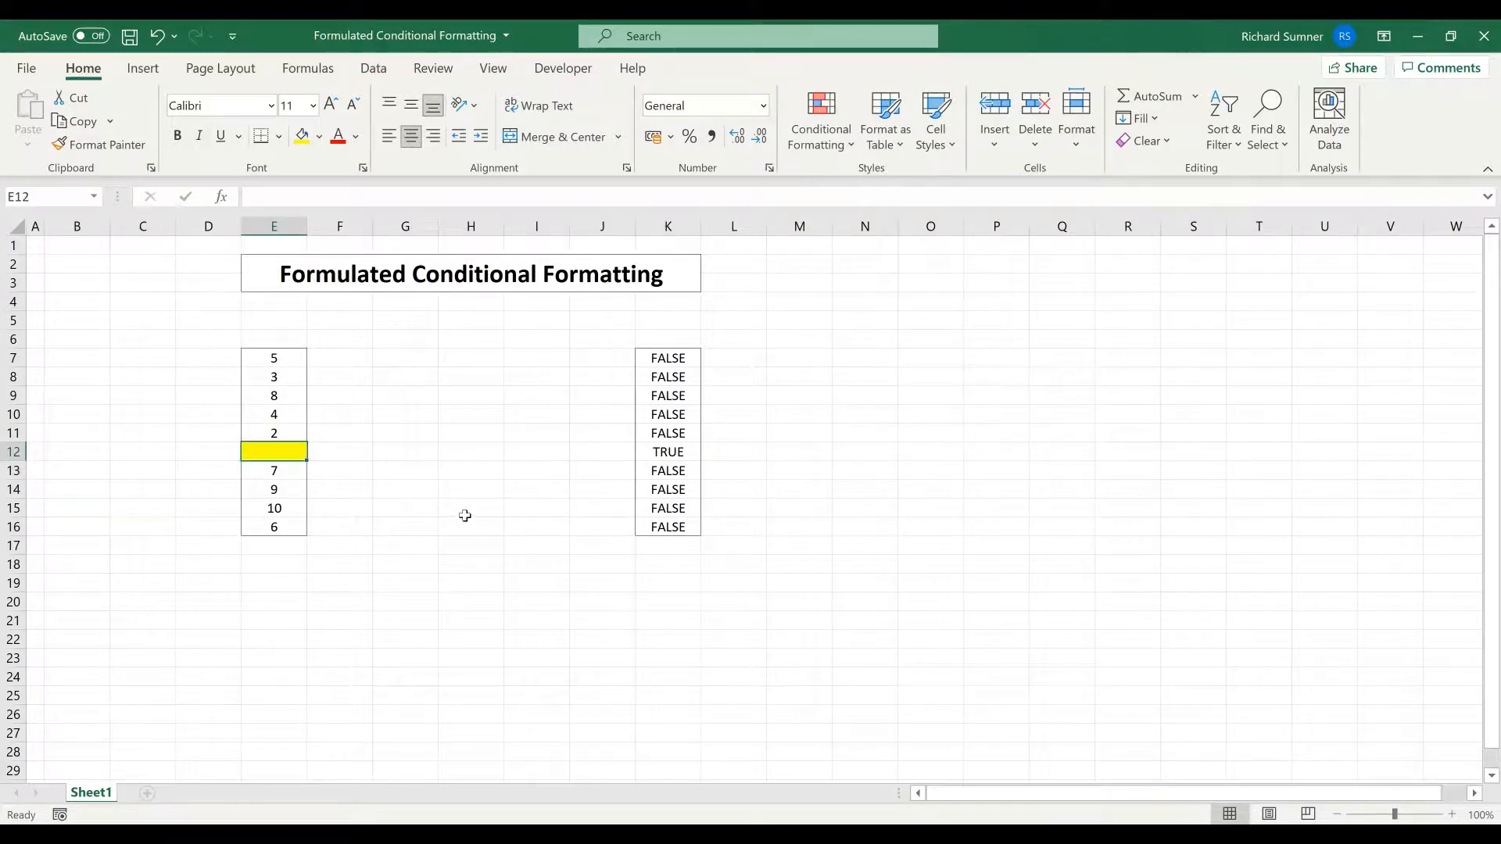
{"action": "type", "text": "1"}
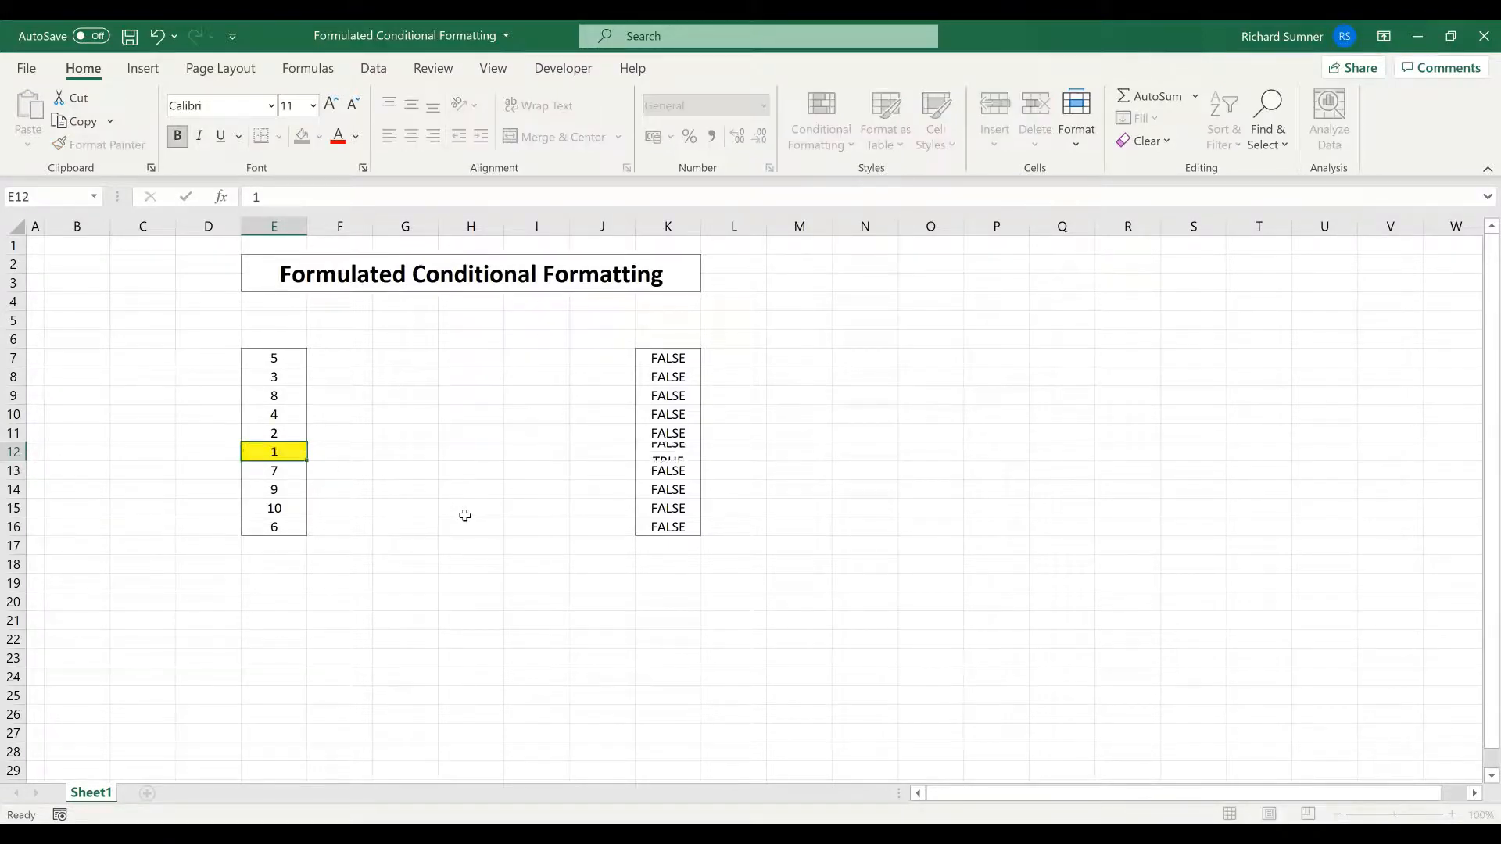
{"action": "key", "text": "Return"}
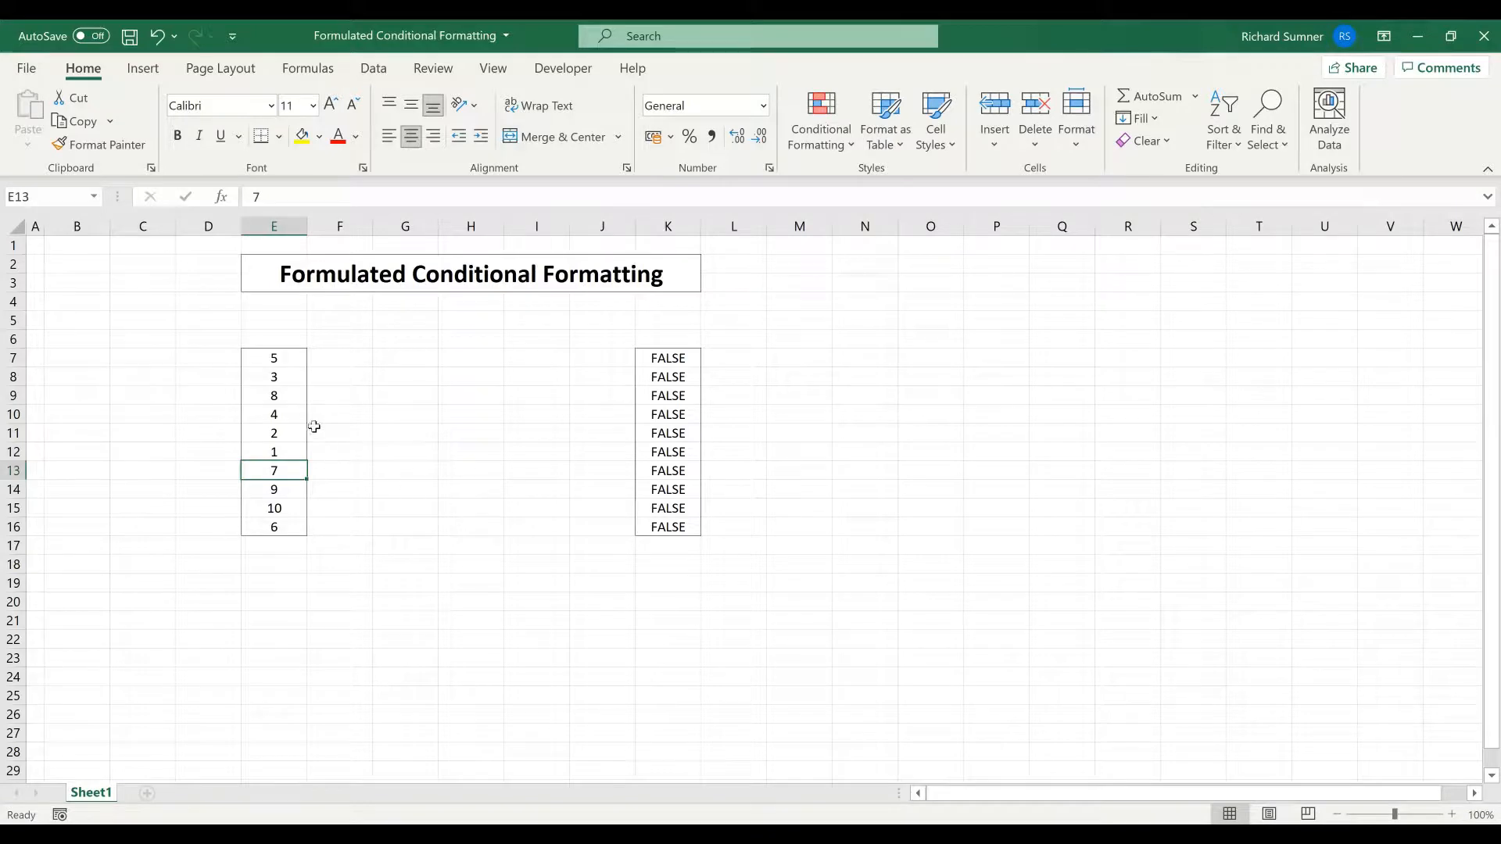
Review the conditional formatting rule covering cell E7 in the Rules Manager, then close the manager.
{"action": "left_click", "coordinate": [288, 360]}
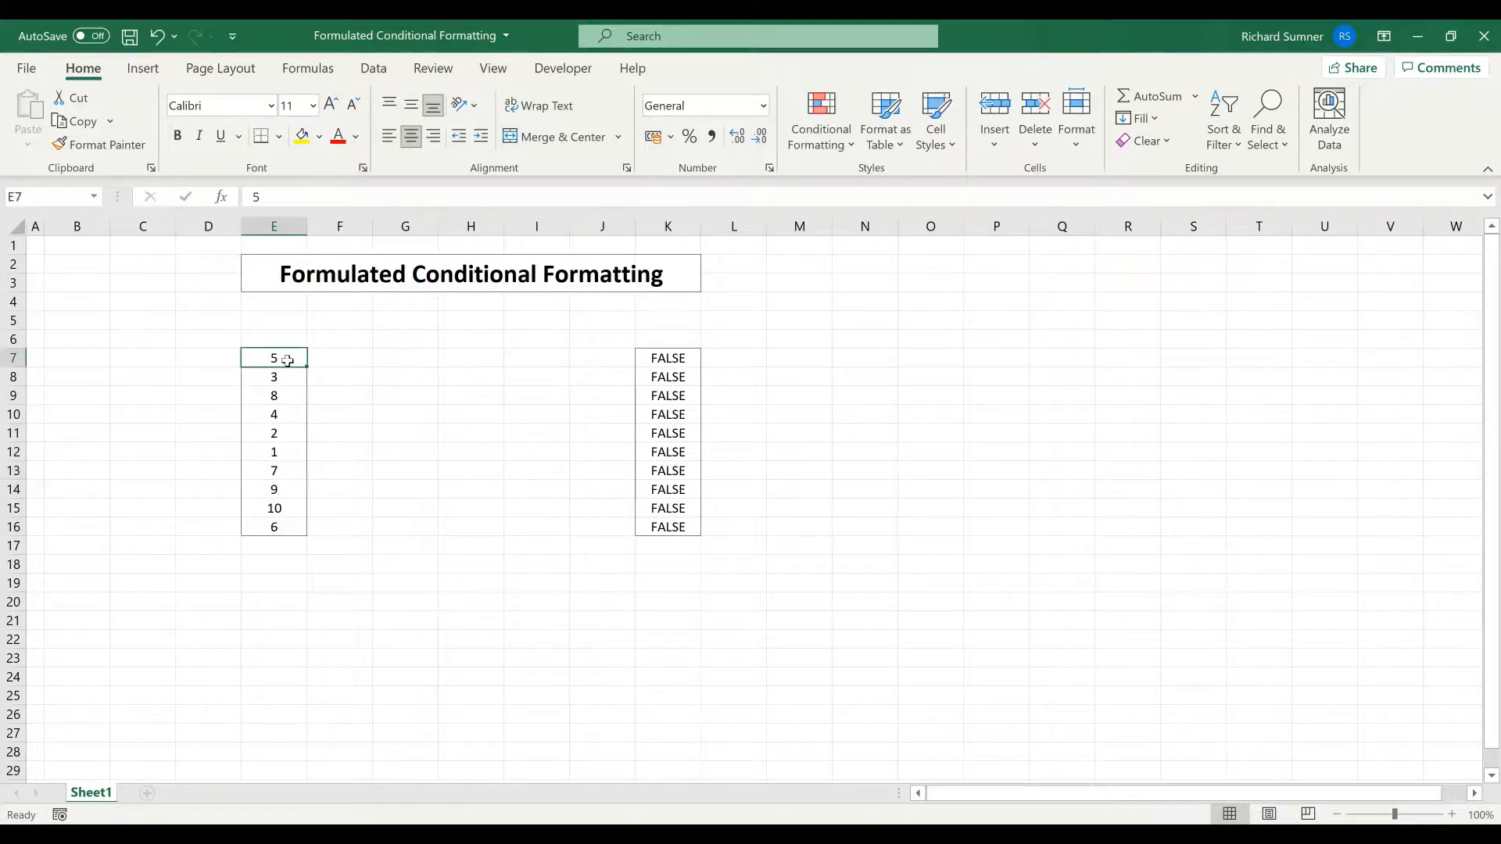
{"action": "left_click", "coordinate": [820, 137]}
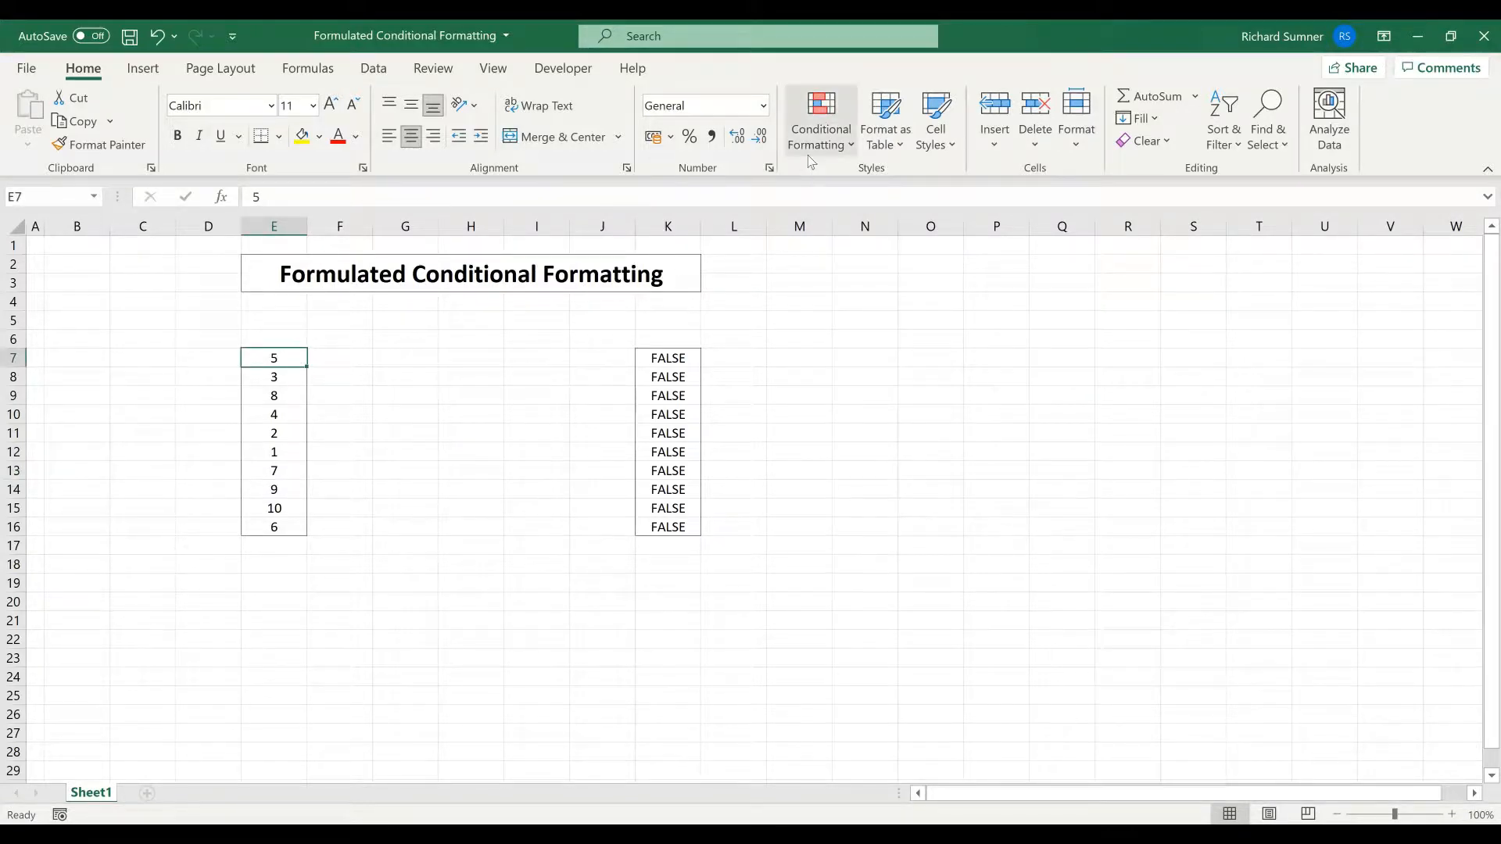
{"action": "left_click", "coordinate": [855, 459]}
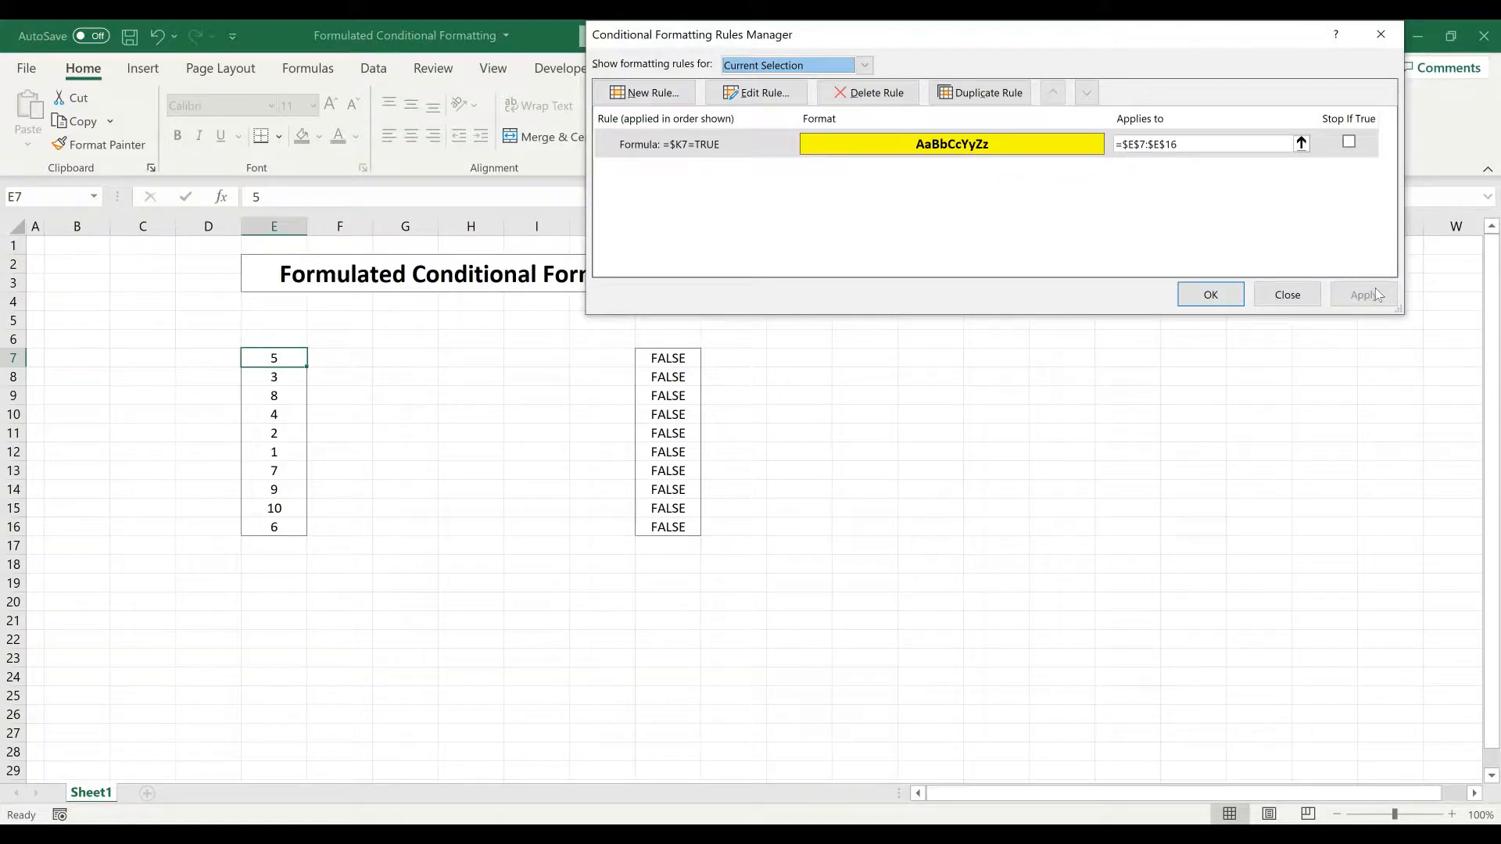
{"action": "left_click", "coordinate": [1224, 292]}
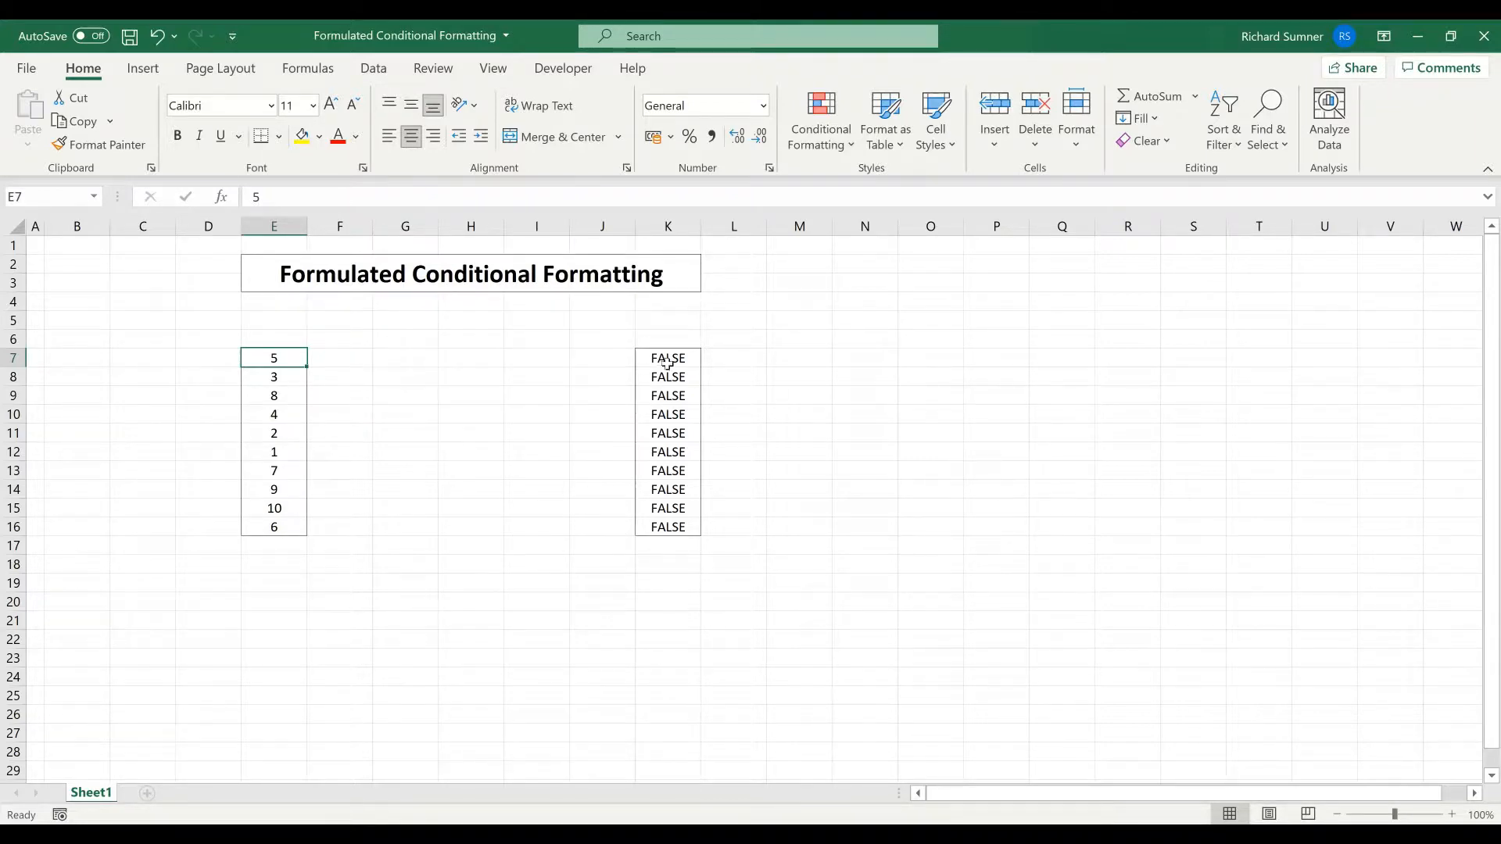
Examine the IF/OR helper formula in cell K7 and return the selection to cell A1.
{"action": "left_click_drag", "start_coordinate": [667, 361], "coordinate": [668, 397]}
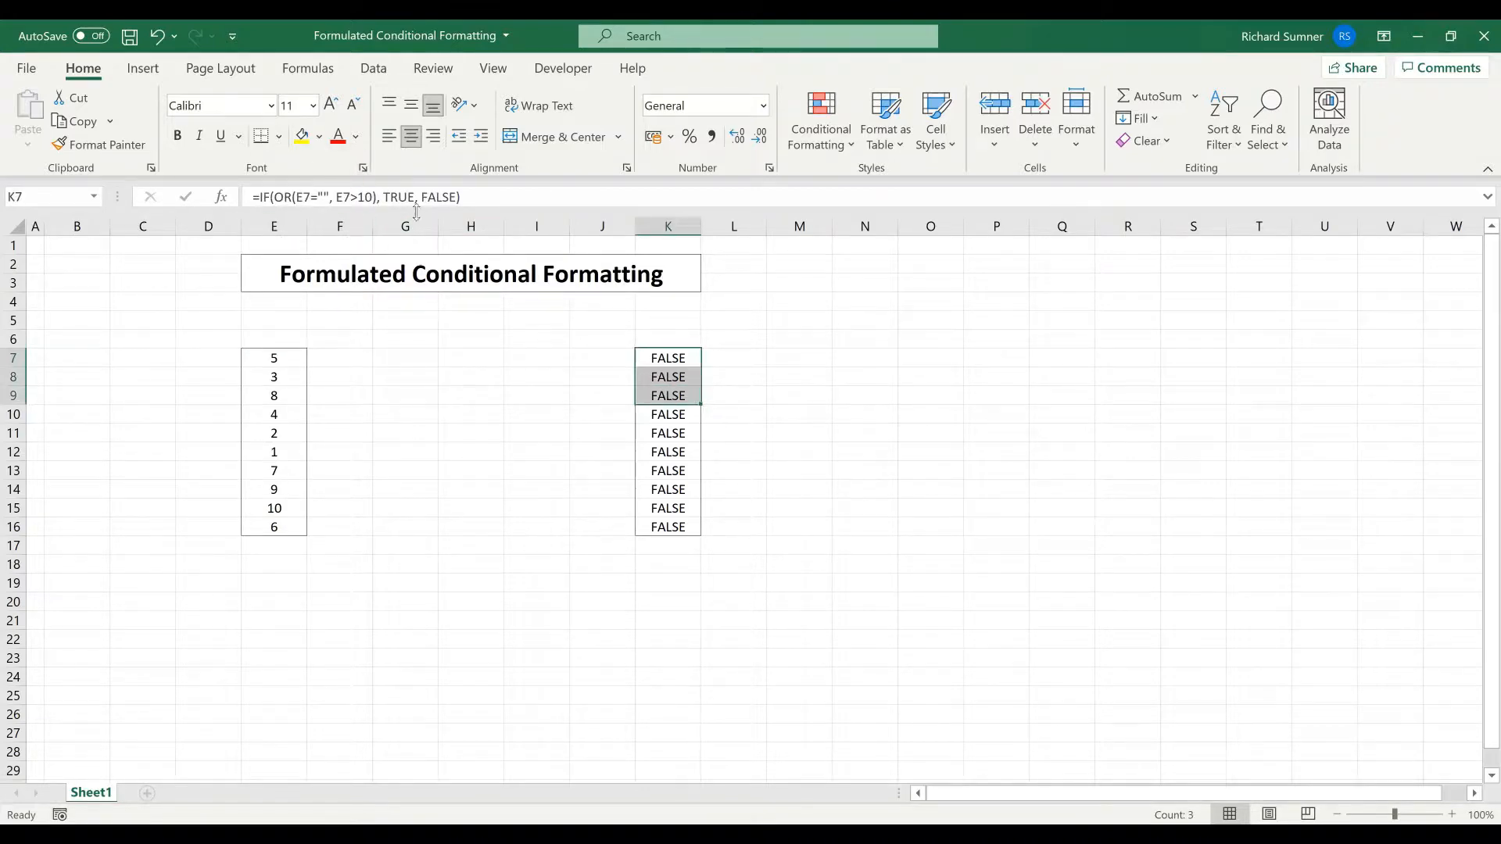
{"action": "left_click", "coordinate": [461, 433]}
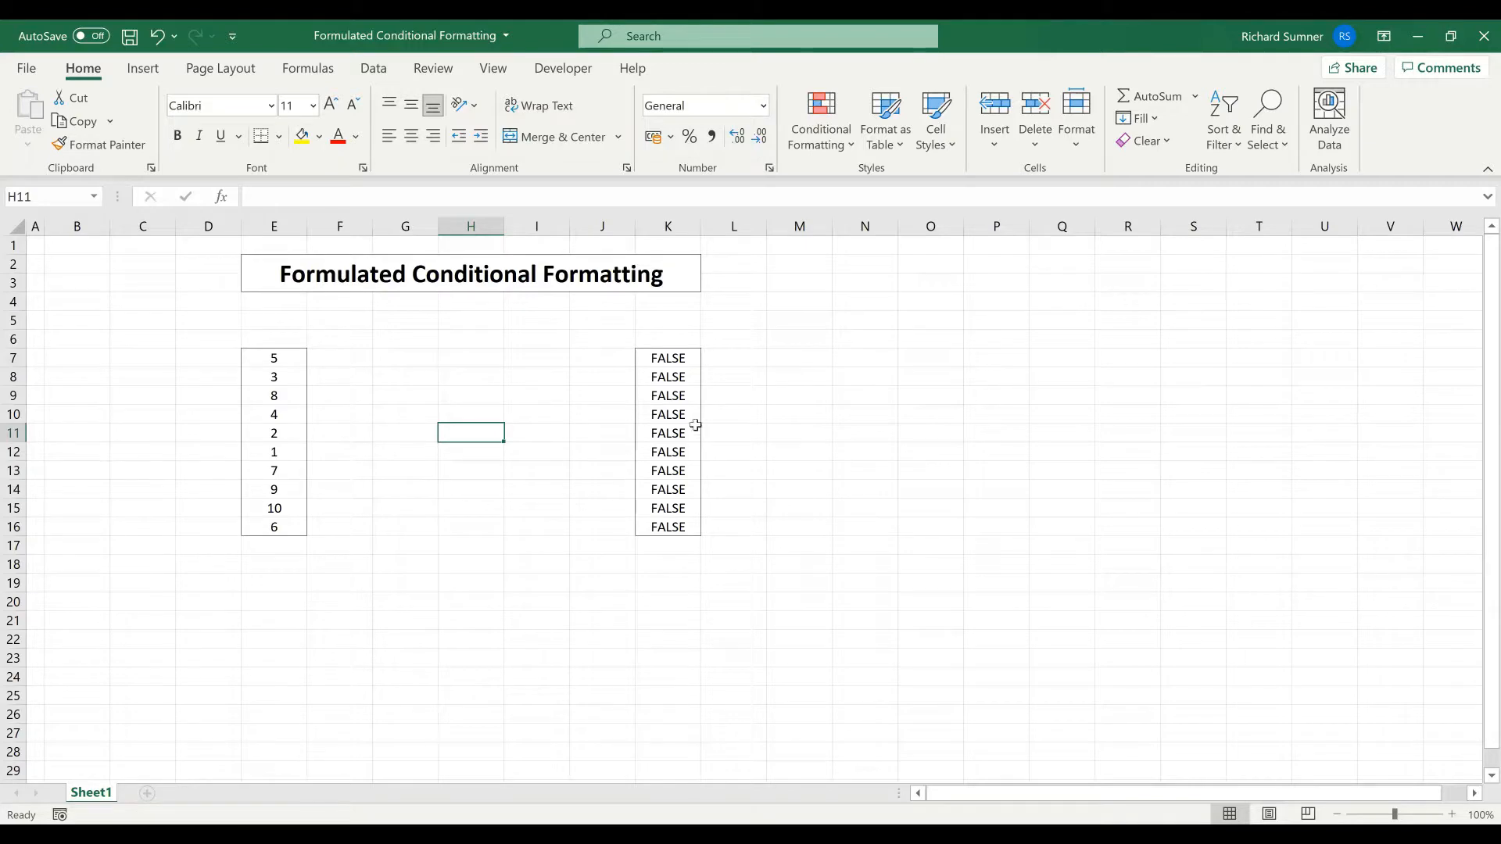
{"action": "left_click", "coordinate": [686, 362]}
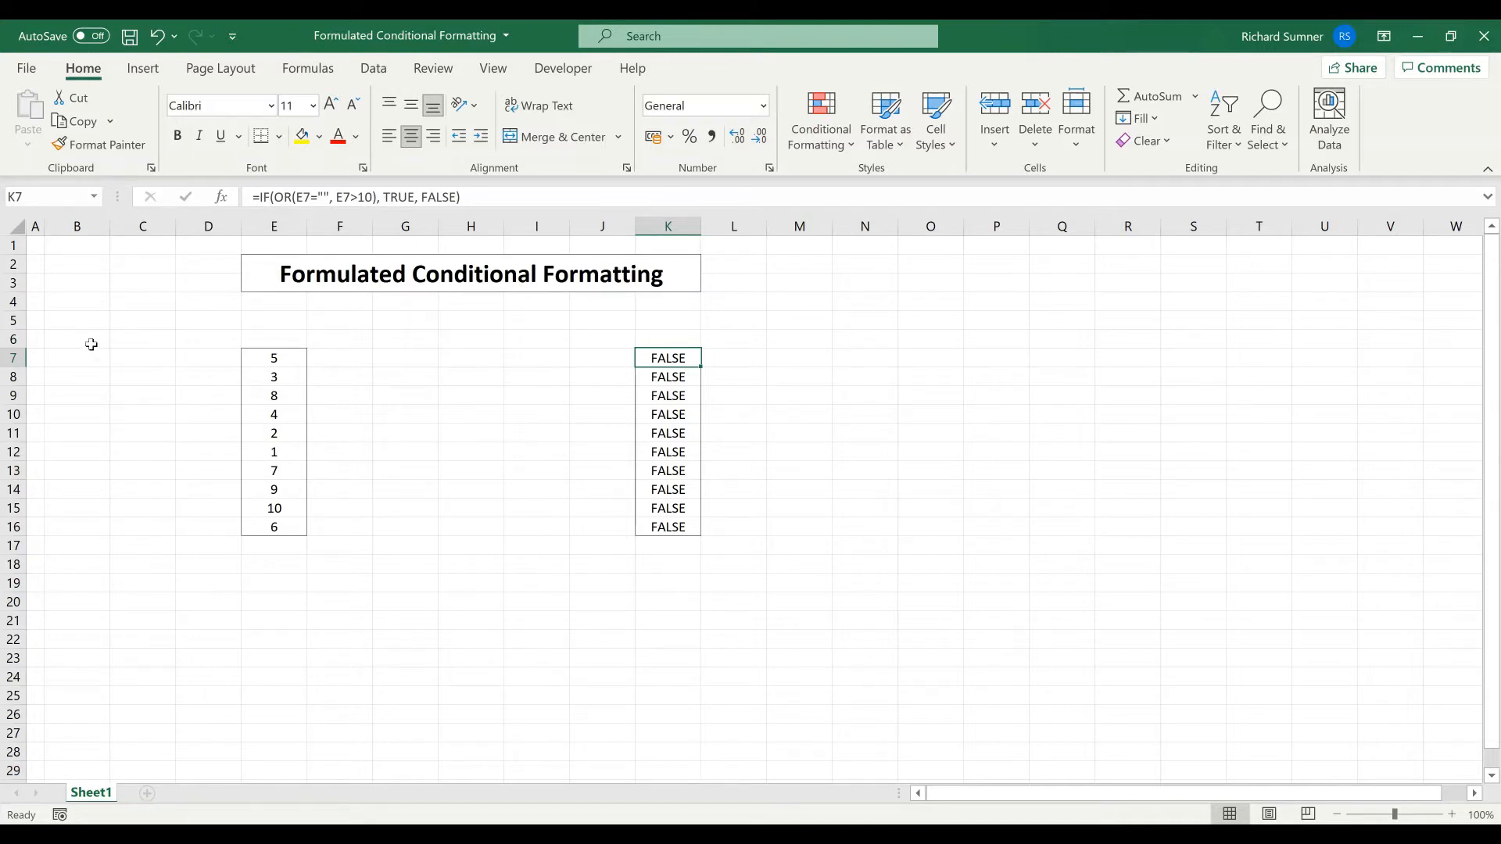
{"action": "left_click", "coordinate": [29, 247]}
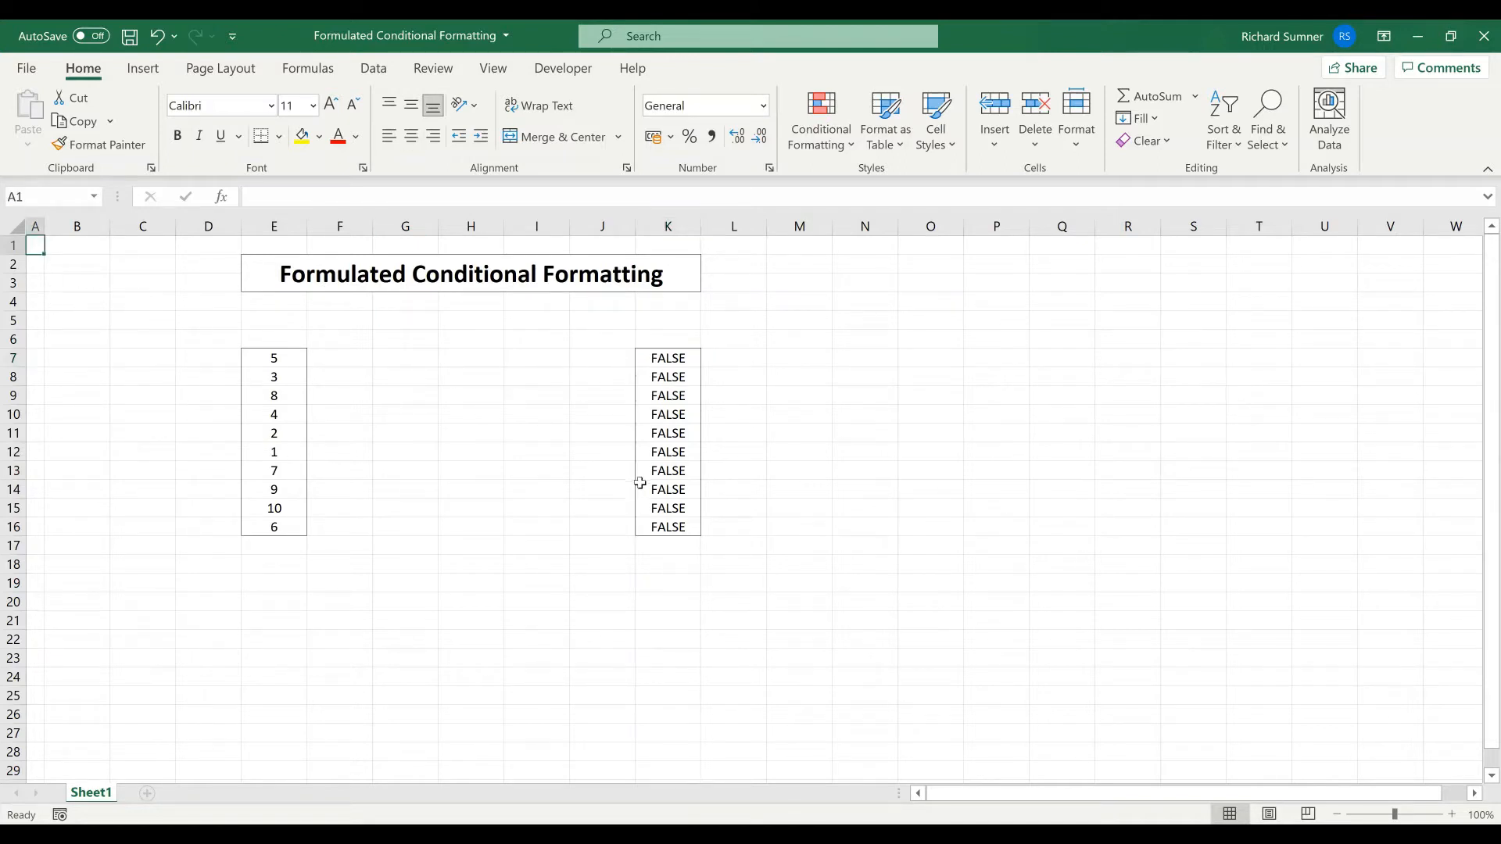